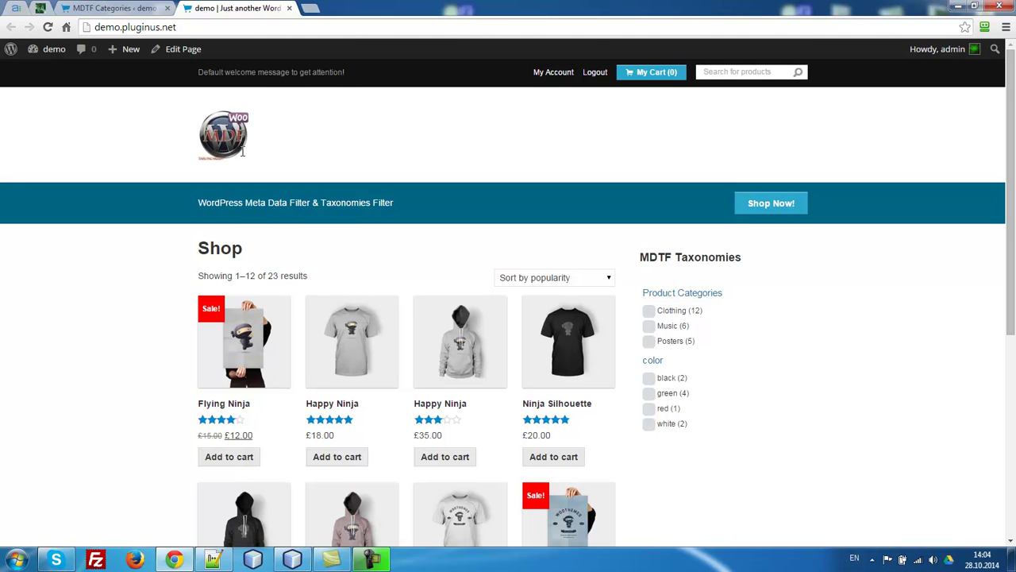
Add an MDTF category named 'woo shop', then go to the MDTF Filters list
{"action": "key", "text": "ctrl+shift+Tab"}
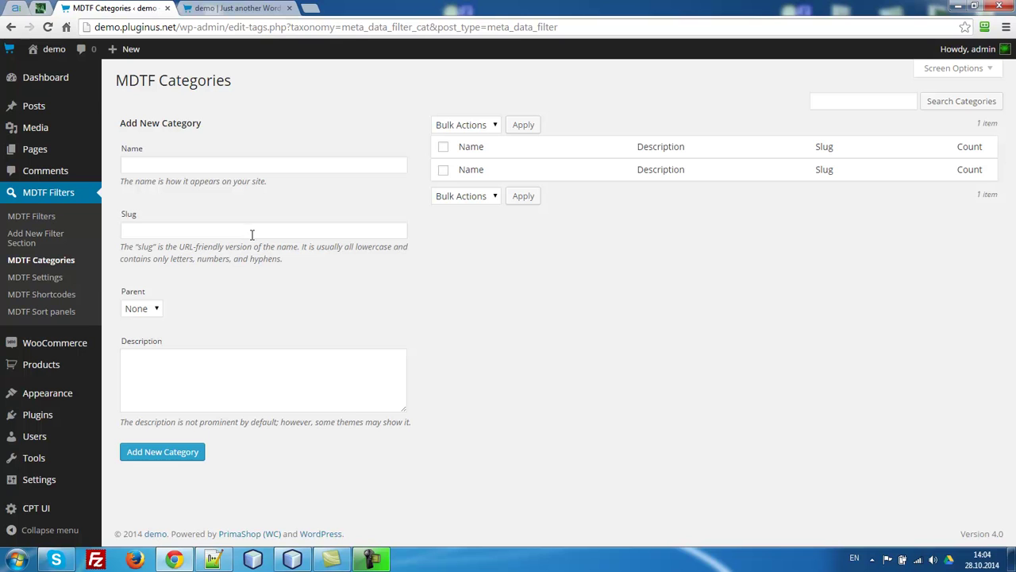
{"action": "left_click", "coordinate": [158, 164]}
{"action": "type", "text": "woo shop"}
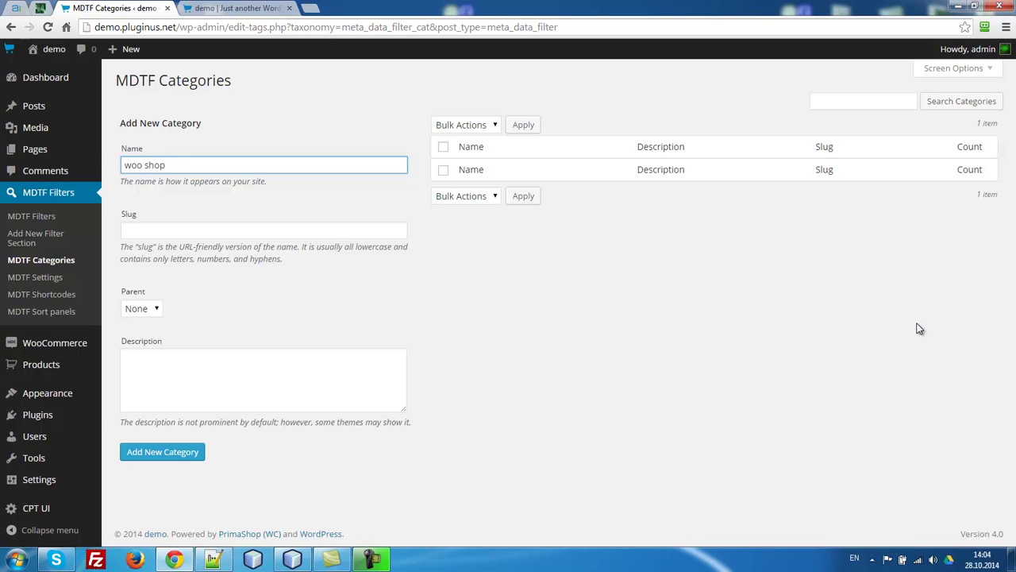
{"action": "key", "text": "Return"}
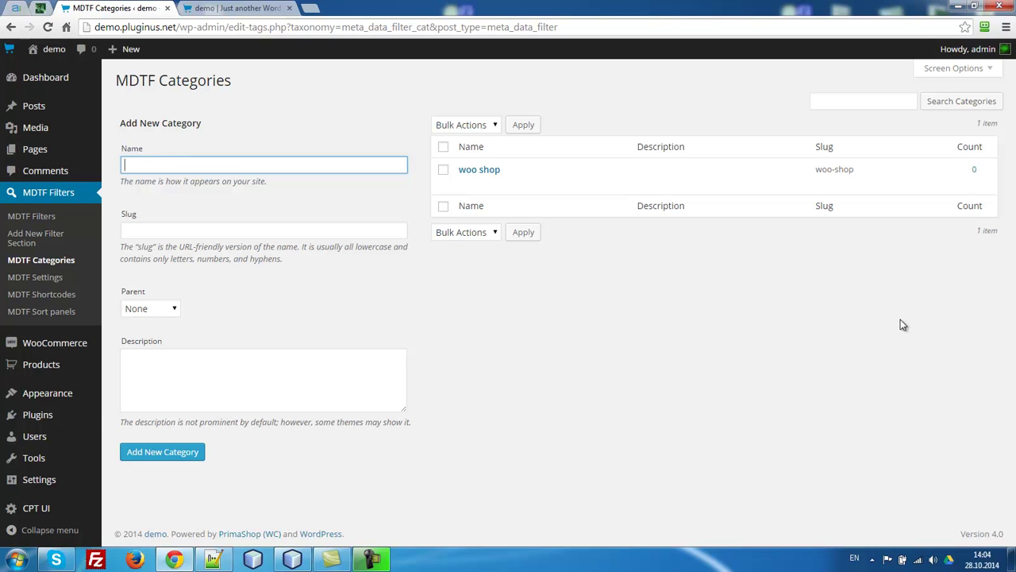
{"action": "left_click", "coordinate": [53, 216]}
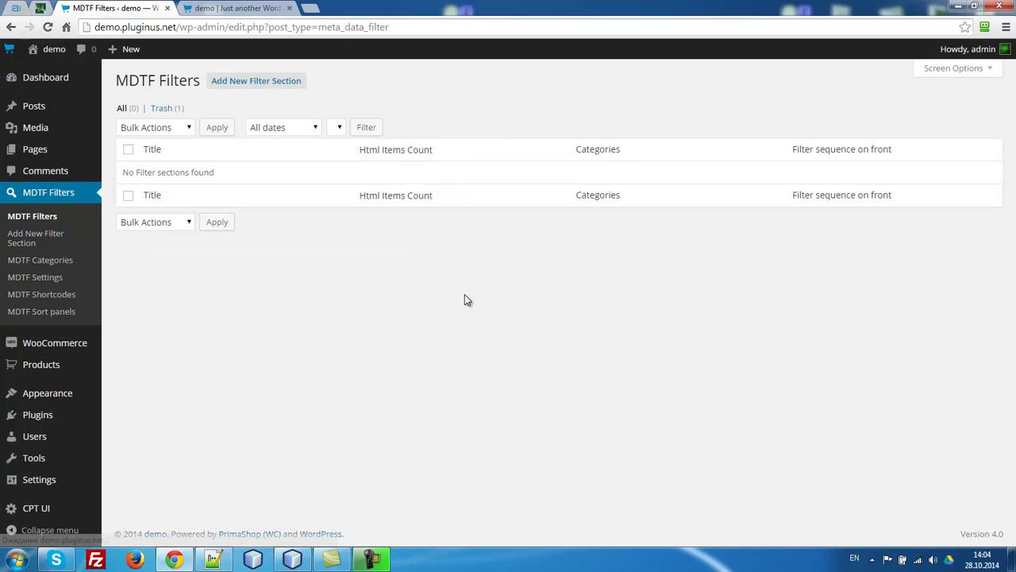
Start a new filter section titled 'Price' with a filter item also named 'Price'
{"action": "left_click", "coordinate": [295, 83]}
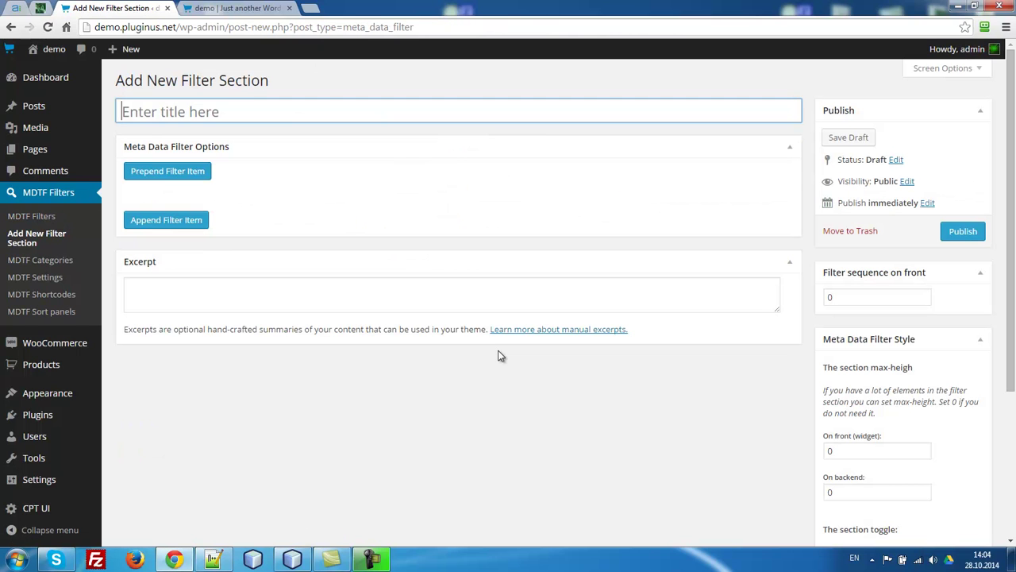
{"action": "type", "text": "Price"}
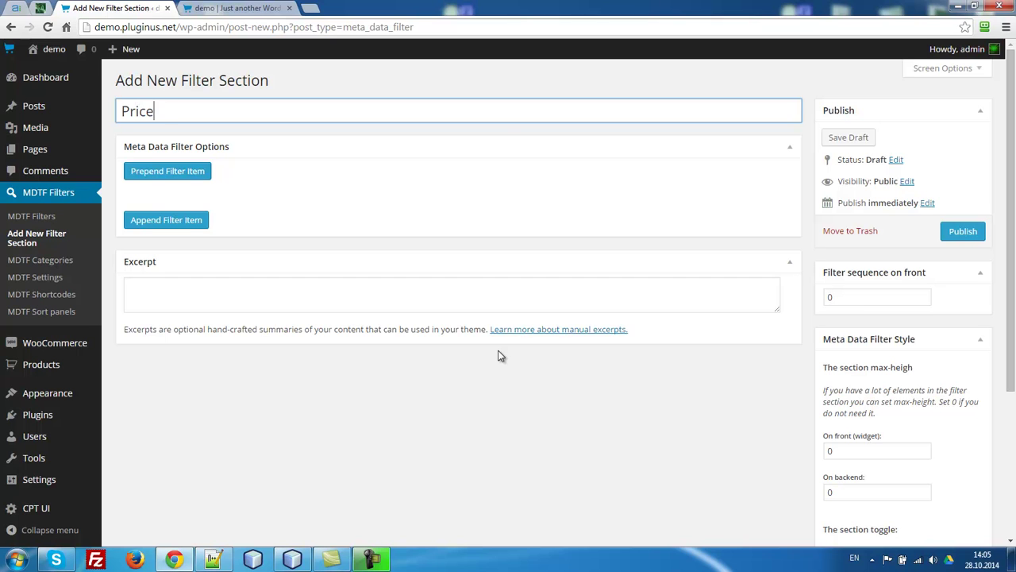
{"action": "left_click", "coordinate": [163, 175]}
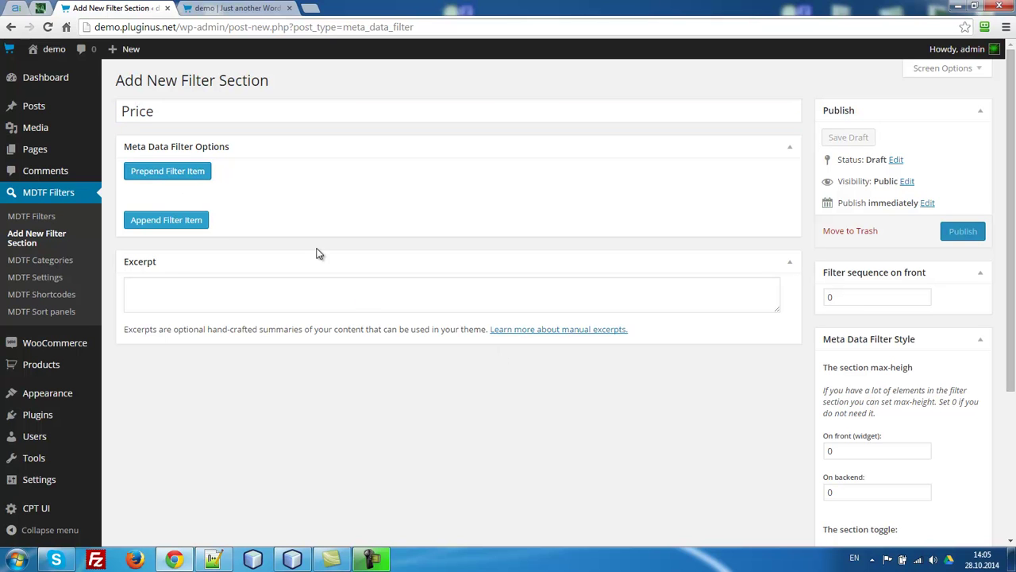
{"action": "left_click", "coordinate": [180, 112]}
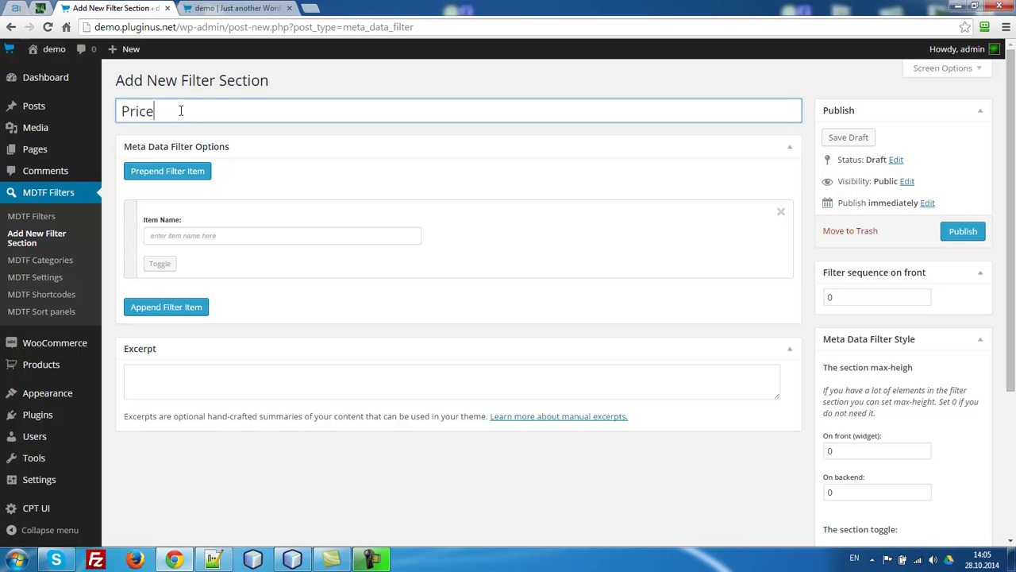
{"action": "key", "text": "ctrl+a"}
{"action": "key", "text": "ctrl+c"}
{"action": "left_click", "coordinate": [227, 236]}
{"action": "key", "text": "ctrl+v"}
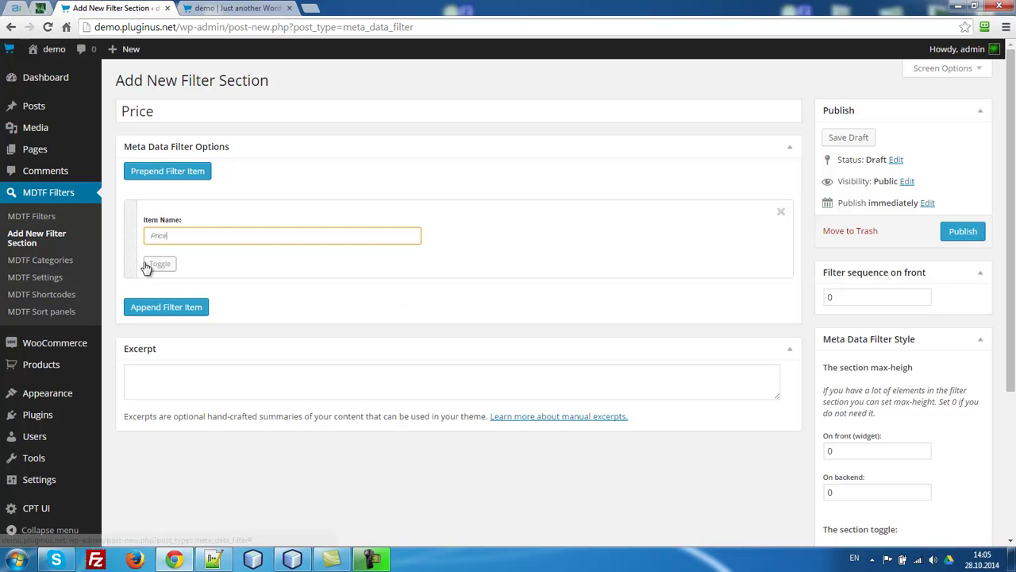
Make the Price item a range slider: 0^100, step 1, prefix $, woo price range Yes
{"action": "left_click", "coordinate": [160, 263]}
{"action": "left_click", "coordinate": [190, 300]}
{"action": "left_click", "coordinate": [175, 327]}
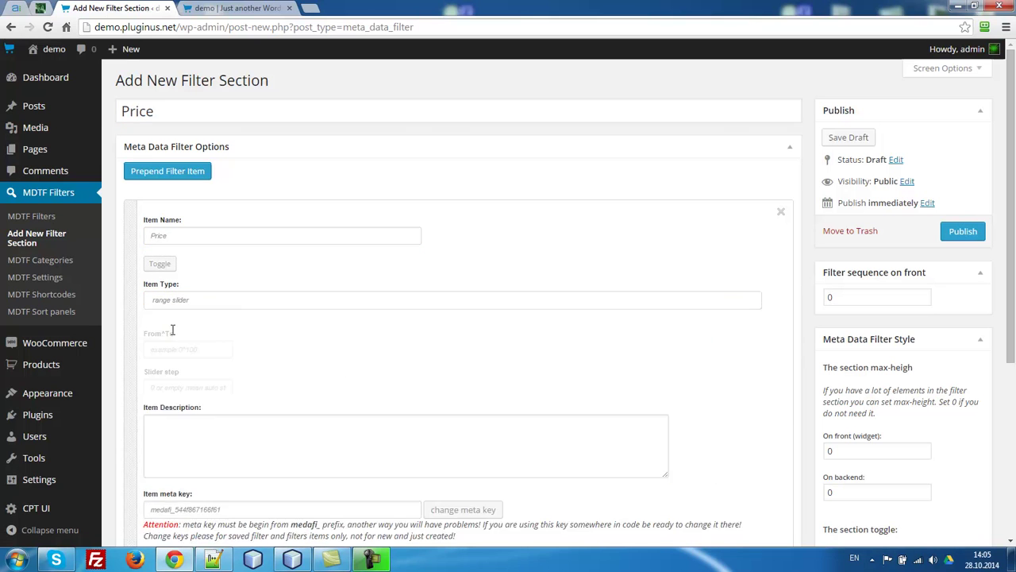
{"action": "left_click", "coordinate": [181, 352]}
{"action": "type", "text": "0"}
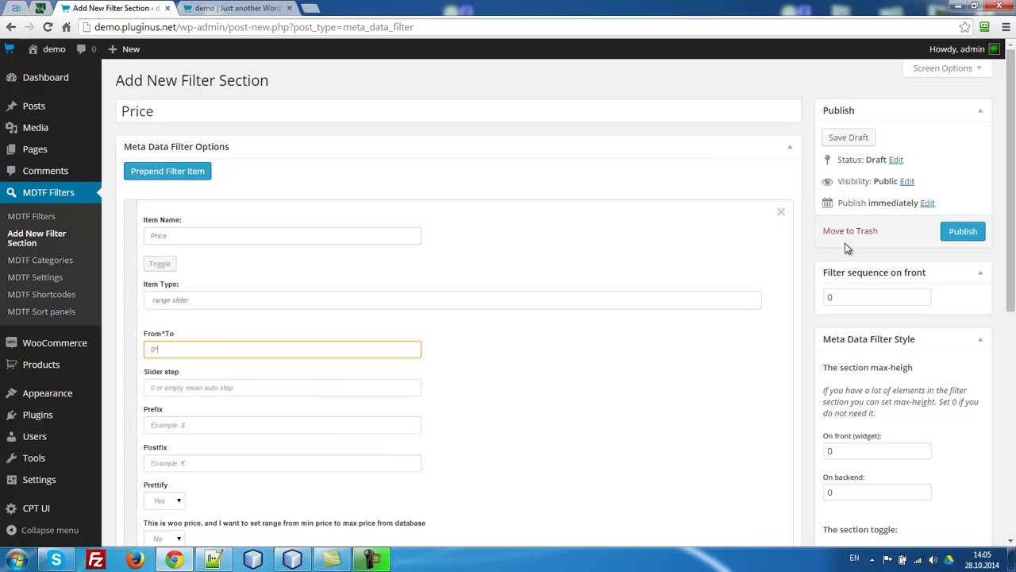
{"action": "type", "text": "^100"}
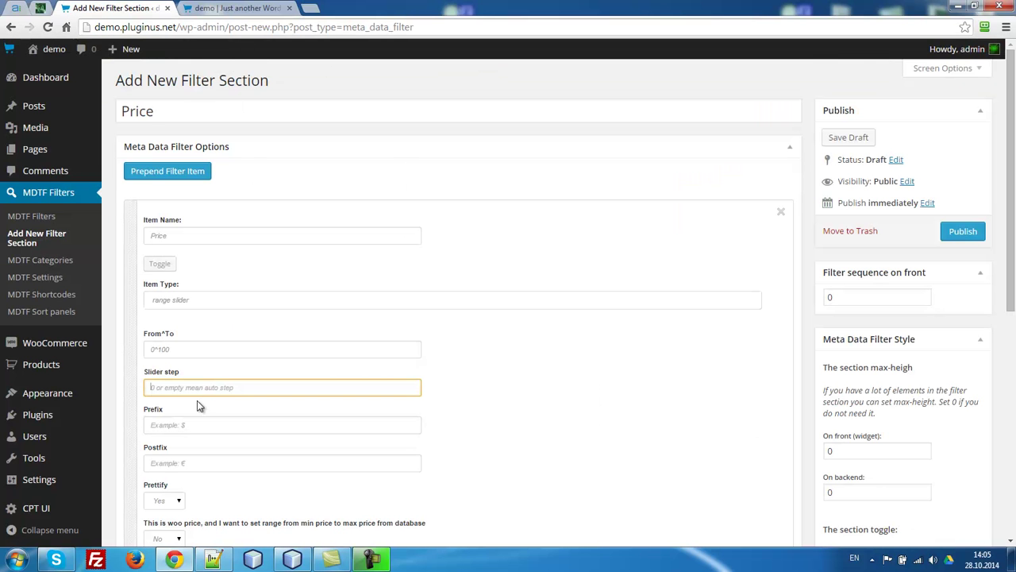
{"action": "type", "text": "1"}
{"action": "left_click", "coordinate": [170, 427]}
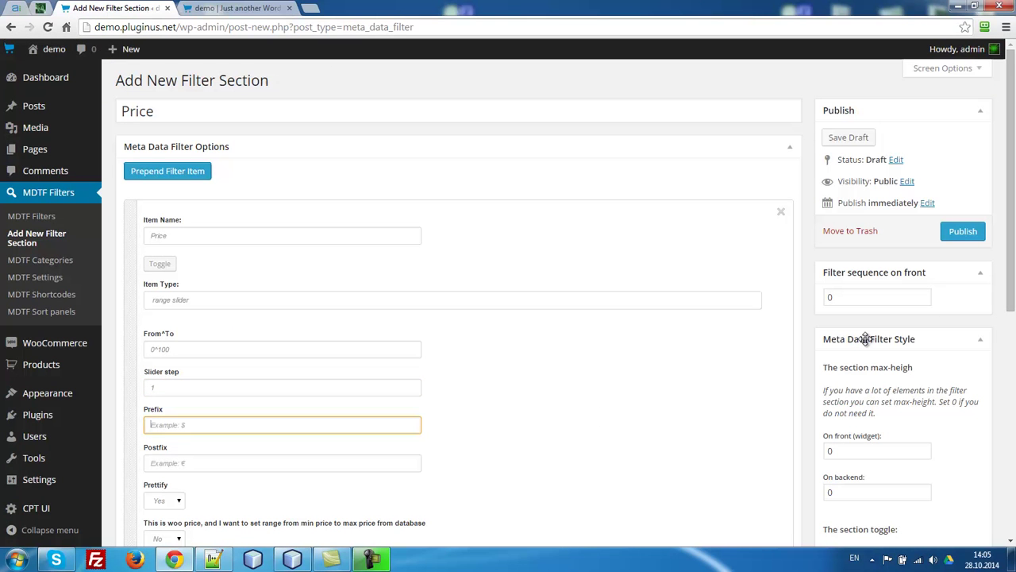
{"action": "type", "text": "$"}
{"action": "scroll", "coordinate": [463, 312], "scroll_direction": "down", "scroll_amount": 3}
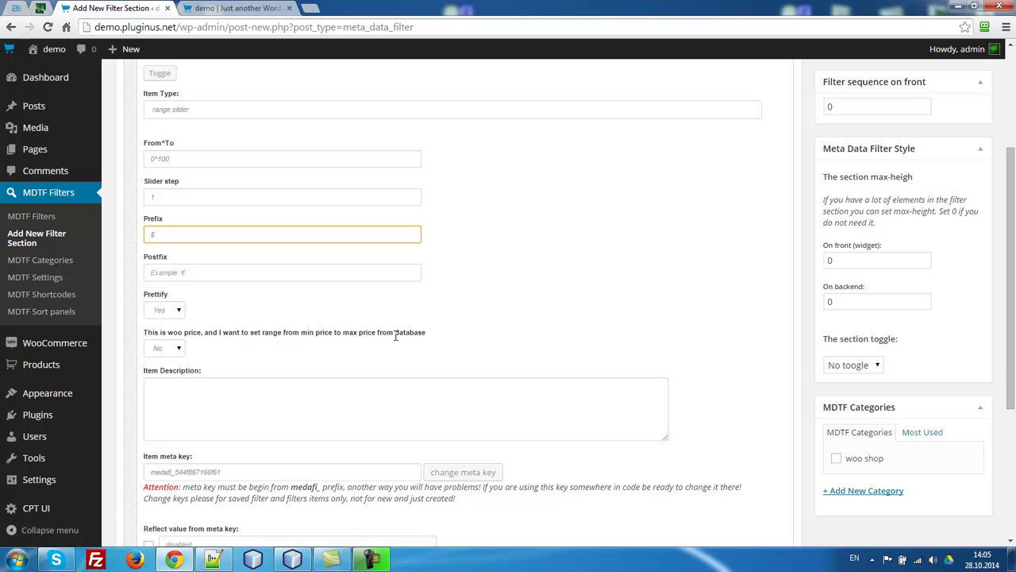
{"action": "left_click", "coordinate": [167, 349]}
{"action": "left_click", "coordinate": [166, 373]}
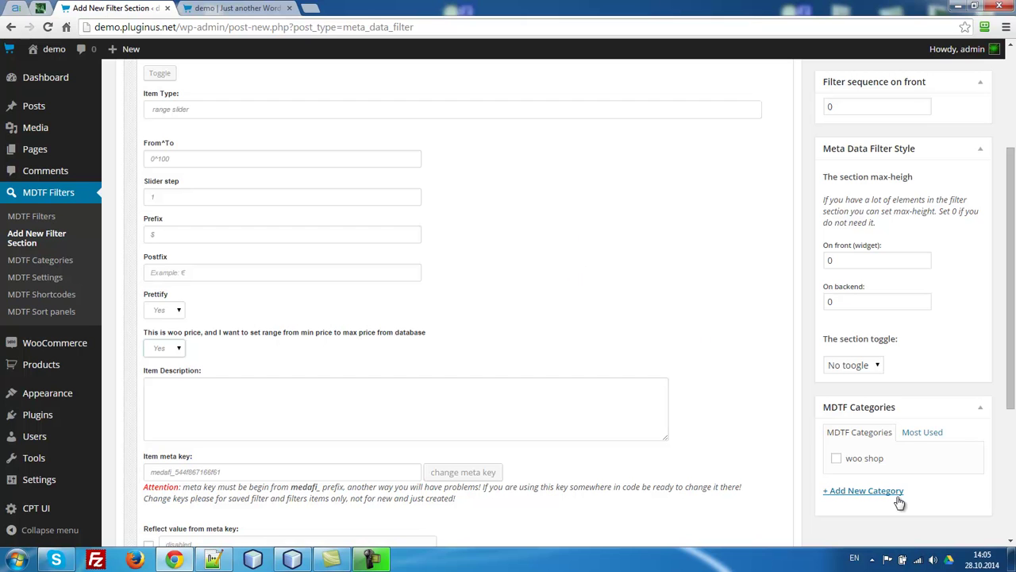
Assign the Price section to woo shop and publish it
{"action": "left_click", "coordinate": [844, 460]}
{"action": "left_click", "coordinate": [846, 468]}
{"action": "scroll", "coordinate": [970, 409], "scroll_direction": "up", "scroll_amount": 3}
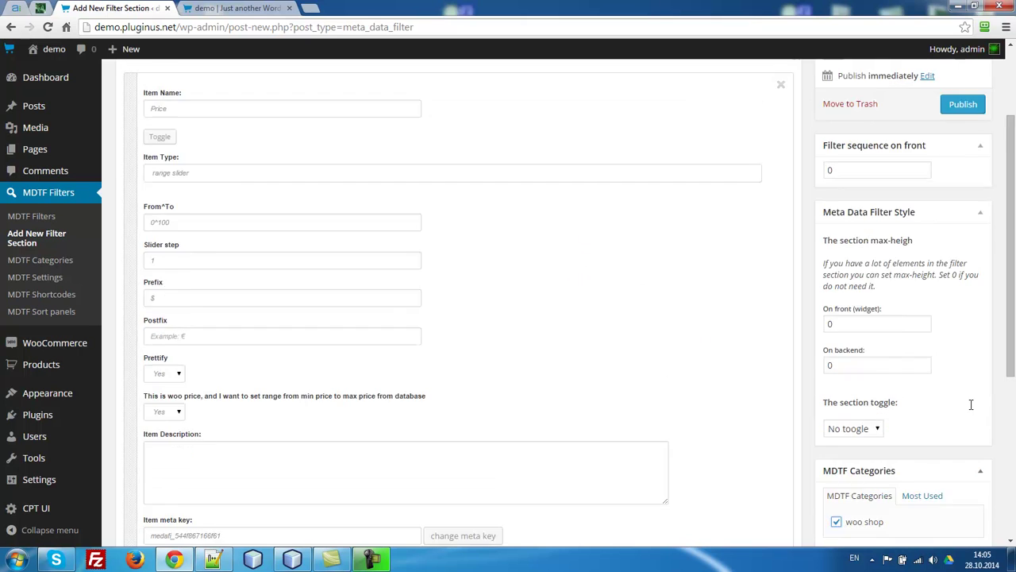
{"action": "left_click", "coordinate": [963, 231]}
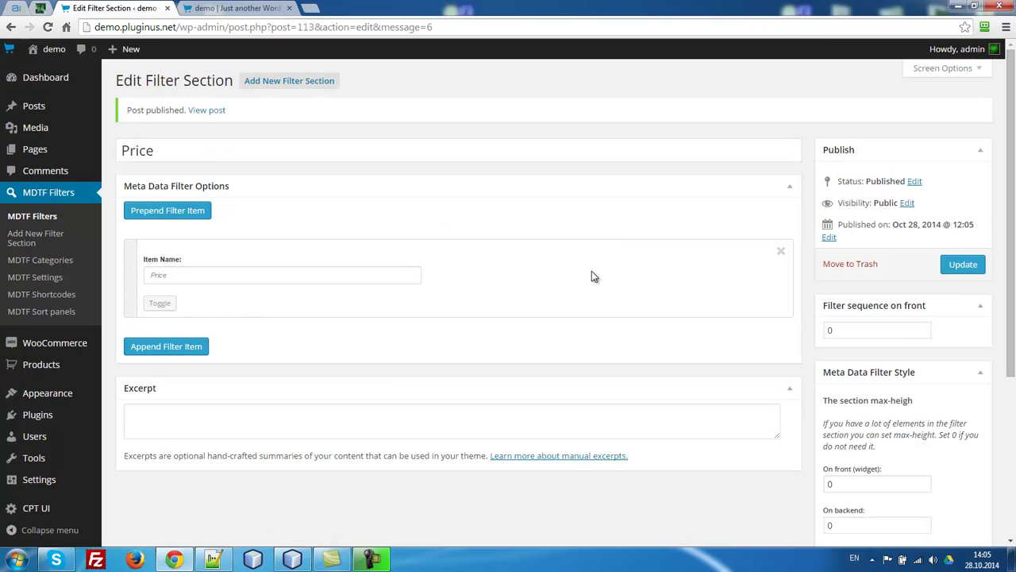
Make the Price item reflect the _price meta key and update the section
{"action": "left_click", "coordinate": [160, 302]}
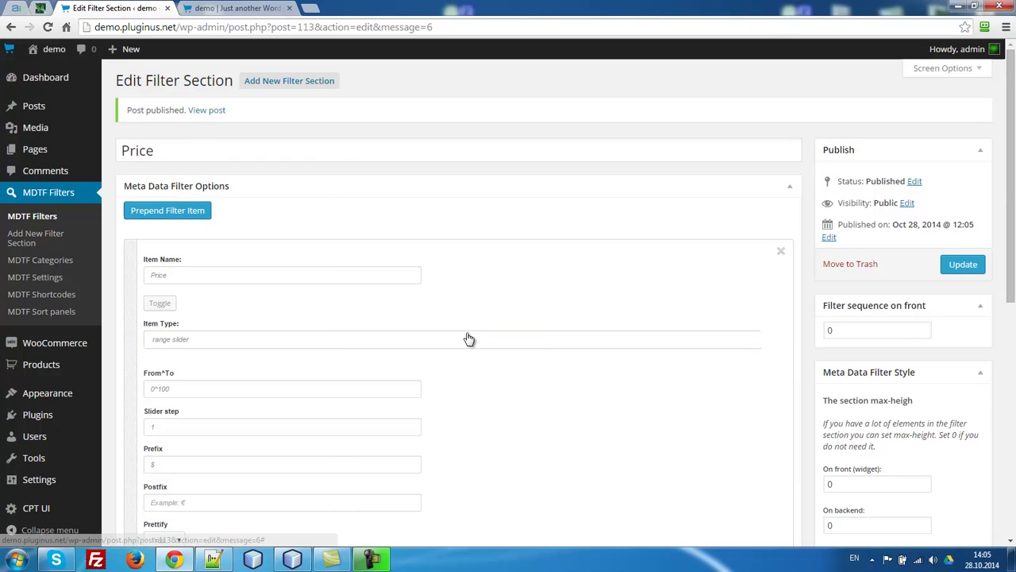
{"action": "scroll", "coordinate": [582, 277], "scroll_direction": "down", "scroll_amount": 3}
{"action": "scroll", "coordinate": [581, 340], "scroll_direction": "down", "scroll_amount": 3}
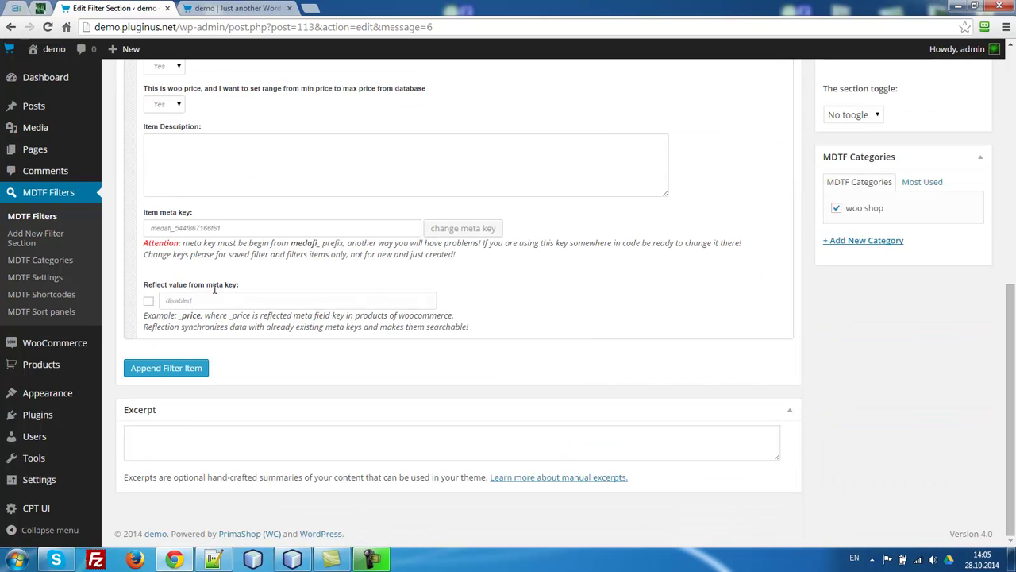
{"action": "left_click", "coordinate": [148, 301]}
{"action": "scroll", "coordinate": [612, 372], "scroll_direction": "up", "scroll_amount": 2}
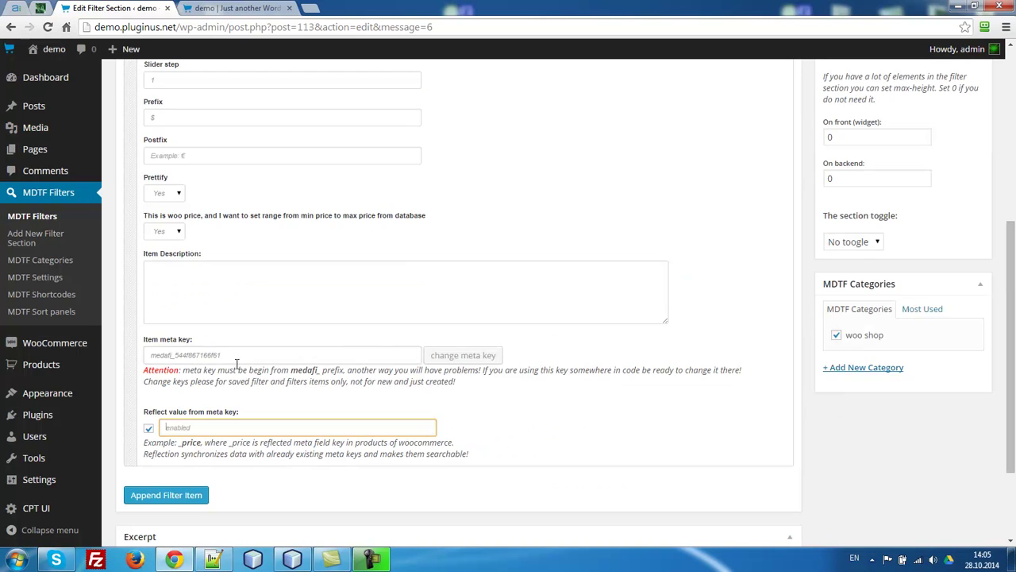
{"action": "double_click", "coordinate": [238, 356]}
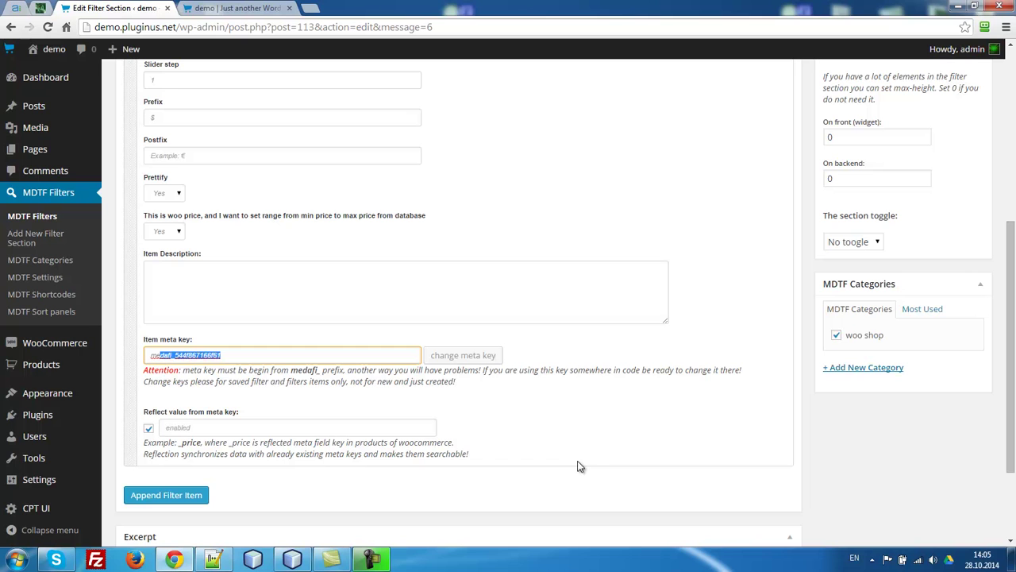
{"action": "left_click", "coordinate": [208, 426]}
{"action": "type", "text": "_"}
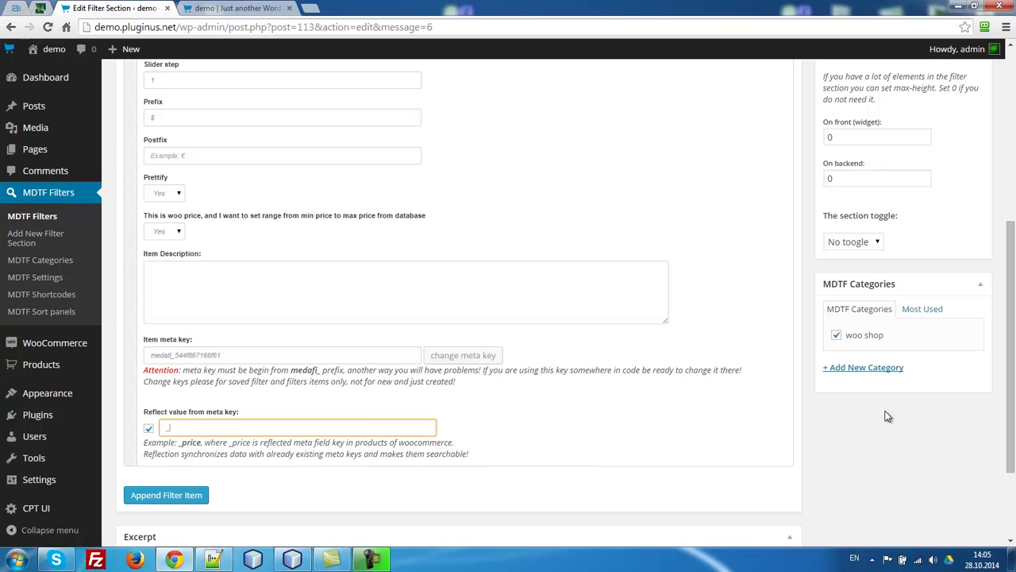
{"action": "type", "text": "price"}
{"action": "scroll", "coordinate": [819, 420], "scroll_direction": "up", "scroll_amount": 3}
{"action": "left_click", "coordinate": [965, 174]}
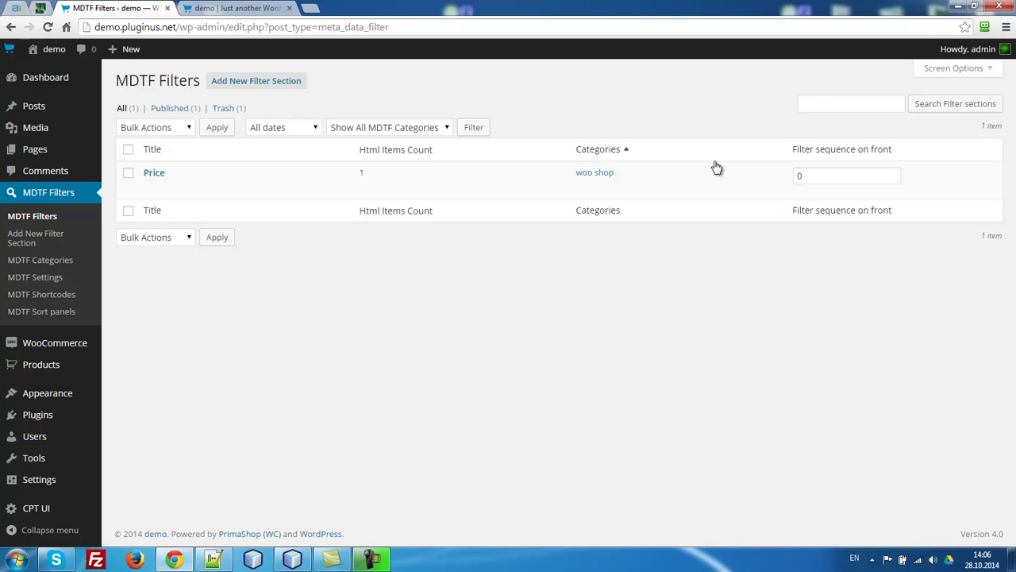
Publish a 'Taxonomy' section with a taxonomy-type item named Taxonomy, assigned to woo shop
{"action": "left_click", "coordinate": [280, 82]}
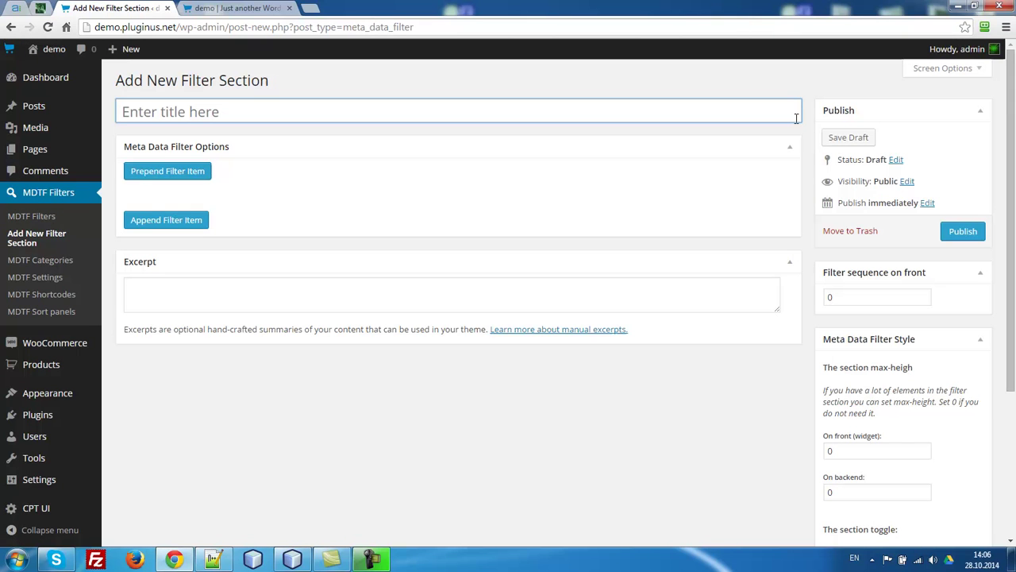
{"action": "type", "text": "~"}
{"action": "type", "text": "Eax"}
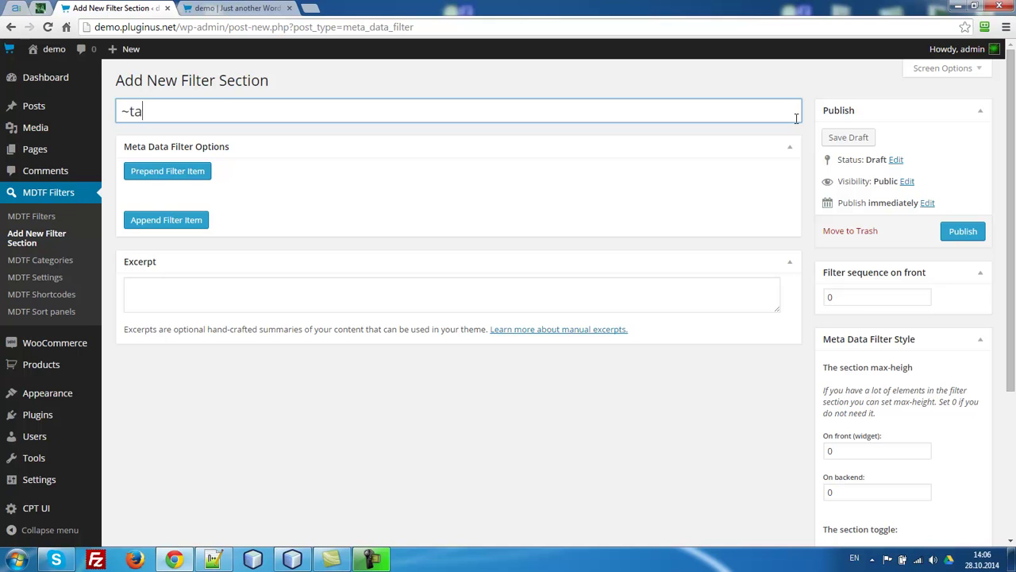
{"action": "key", "text": "BackSpace"}
{"action": "key", "text": "BackSpace"}
{"action": "key", "text": "BackSpace"}
{"action": "key", "text": "BackSpace"}
{"action": "type", "text": "Taxonomy"}
{"action": "key", "text": "ctrl+a"}
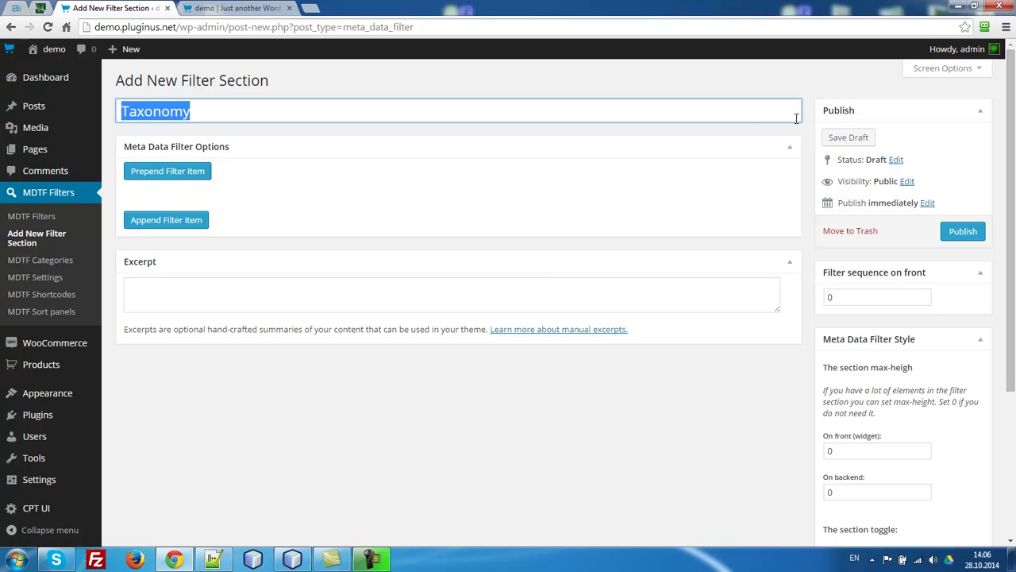
{"action": "left_click", "coordinate": [185, 221]}
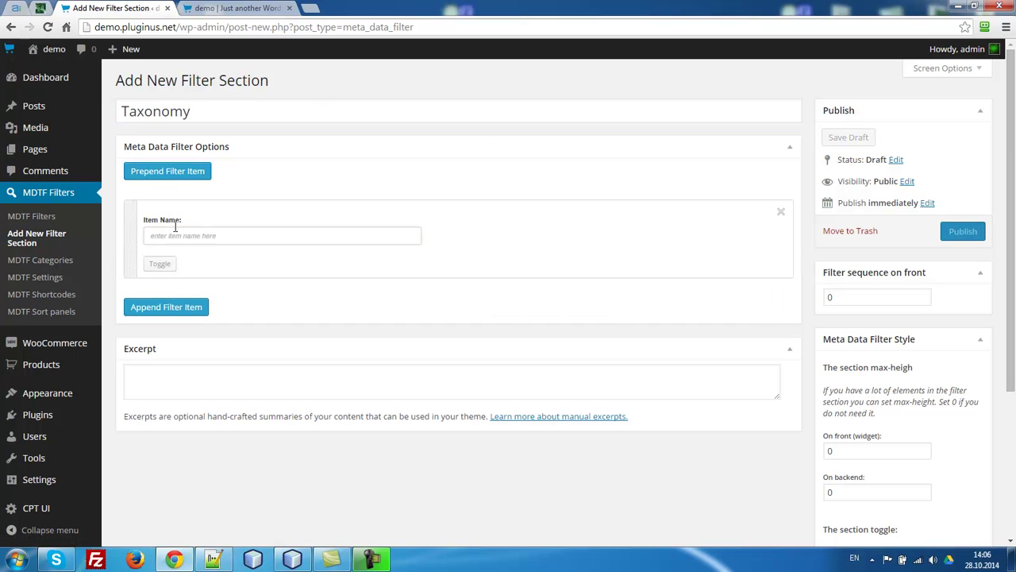
{"action": "left_click", "coordinate": [334, 295]}
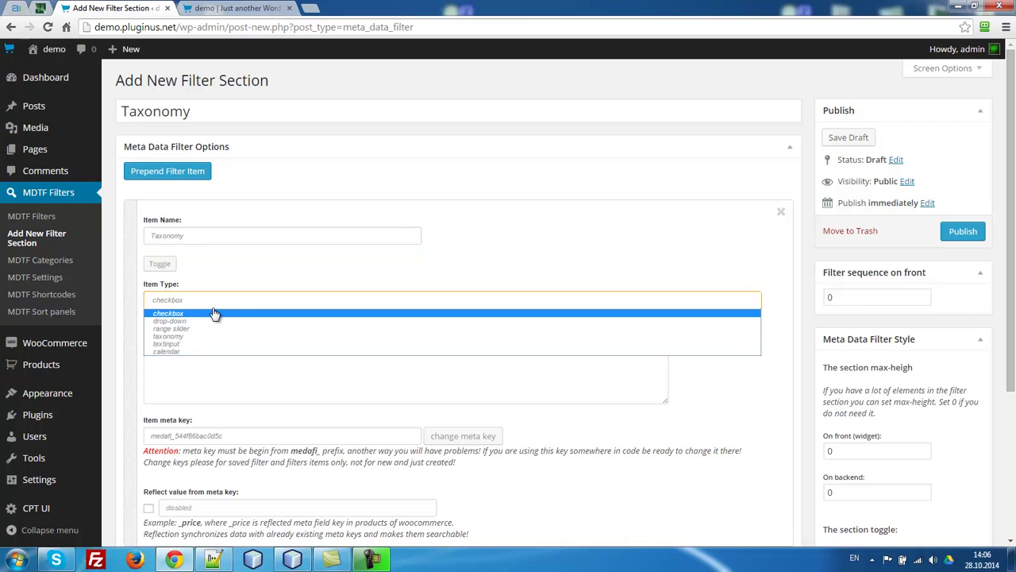
{"action": "left_click", "coordinate": [176, 337]}
{"action": "scroll", "coordinate": [746, 384], "scroll_direction": "down", "scroll_amount": 2}
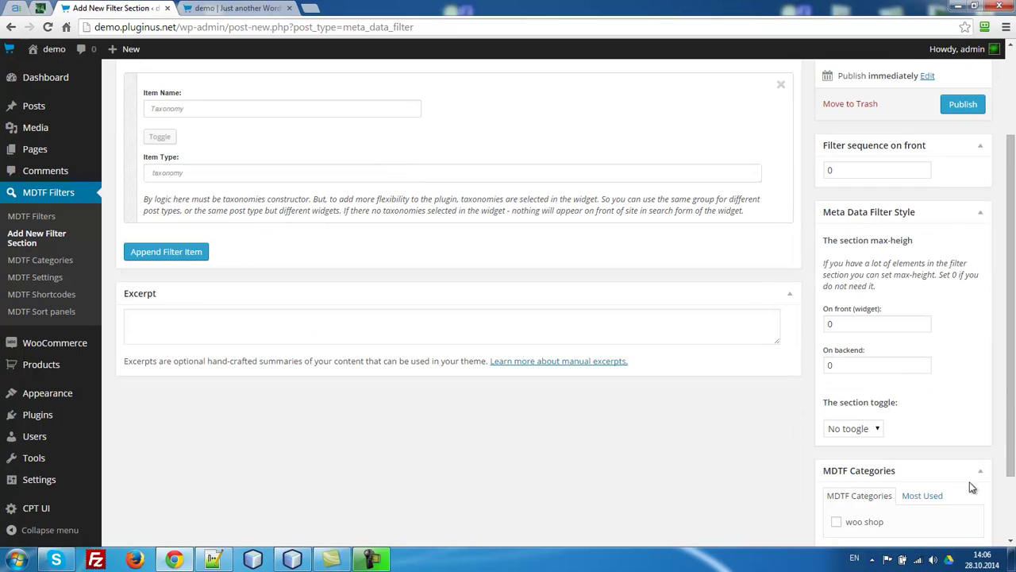
{"action": "left_click", "coordinate": [836, 521]}
{"action": "left_click", "coordinate": [963, 104]}
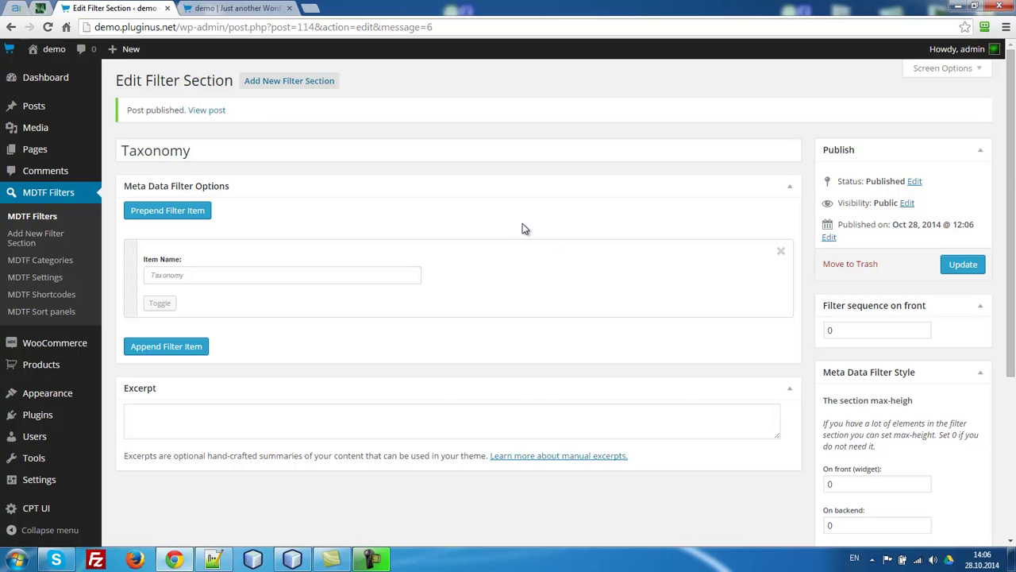
Set the Taxonomy section's front-end filter sequence to 1 in the MDTF Filters list
{"action": "key", "text": "ctrl+Tab"}
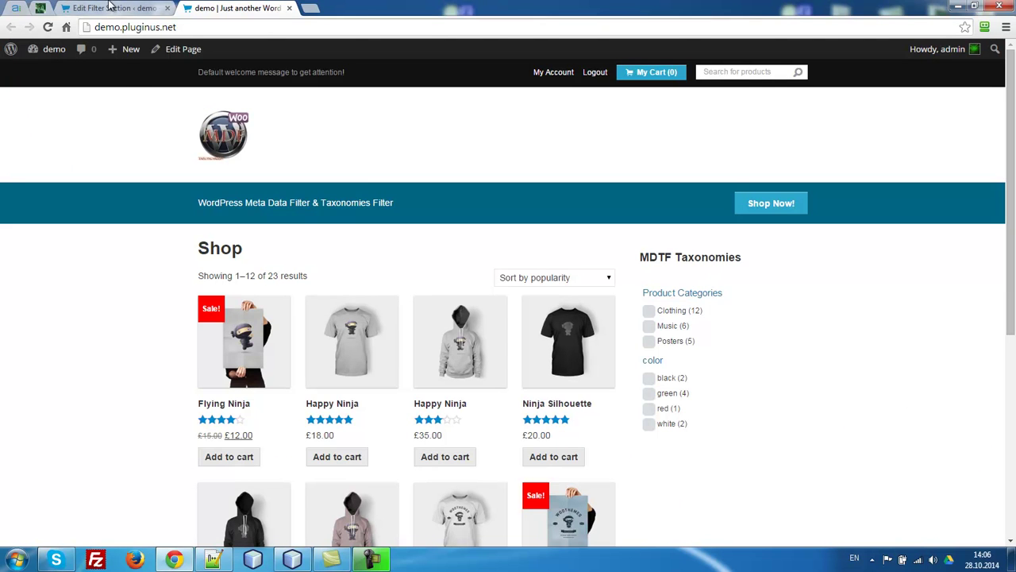
{"action": "key", "text": "ctrl+Tab"}
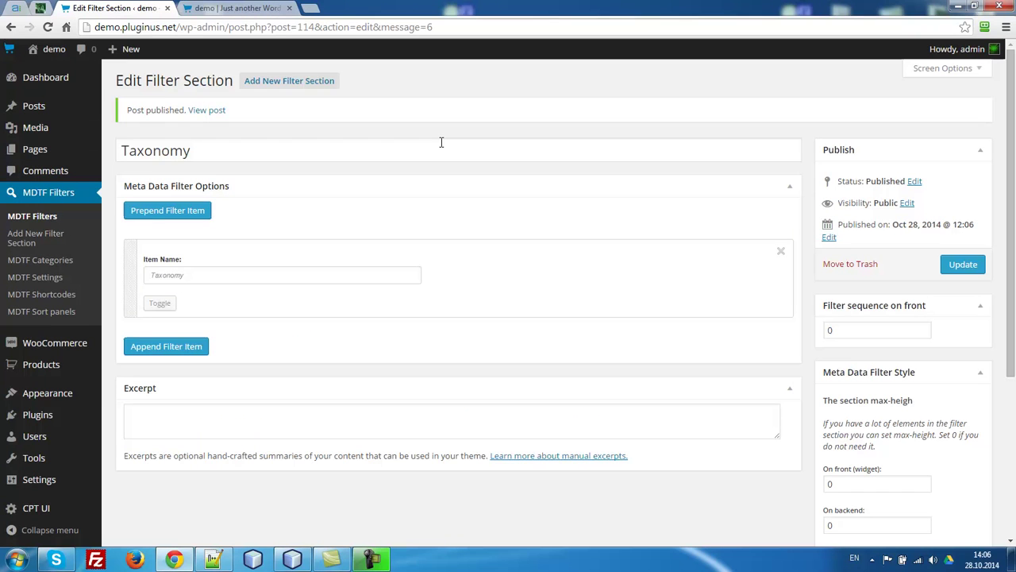
{"action": "left_click", "coordinate": [30, 217]}
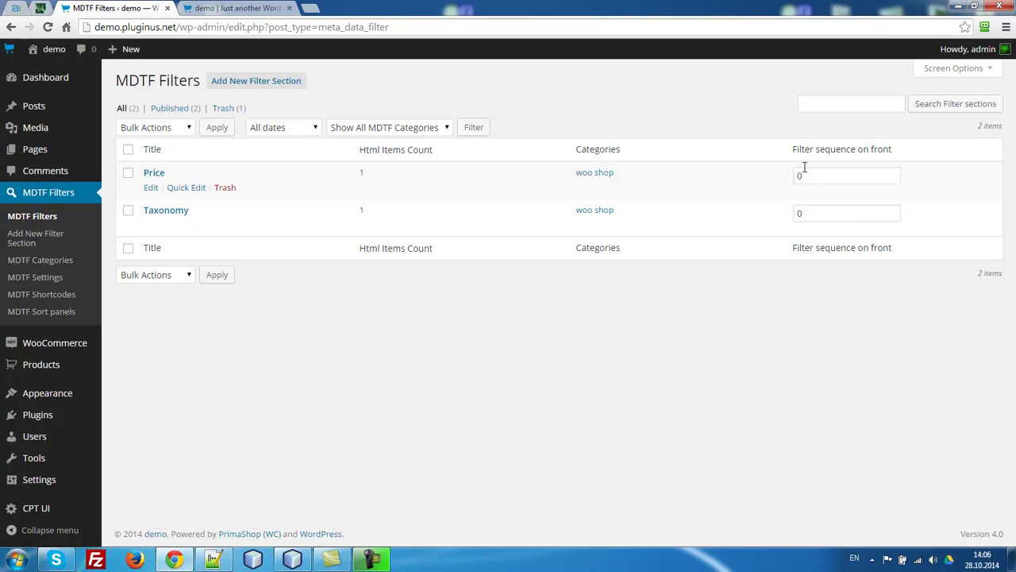
{"action": "double_click", "coordinate": [818, 214]}
{"action": "type", "text": "1"}
{"action": "left_click", "coordinate": [841, 173]}
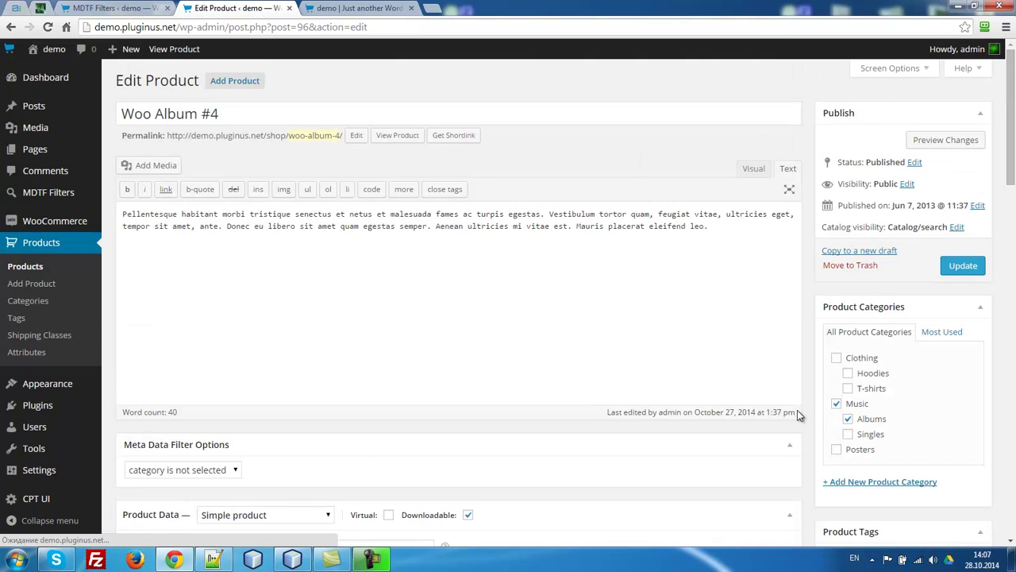
Give Woo Album #4 the woo shop filter category and update the product
{"action": "scroll", "coordinate": [798, 410], "scroll_direction": "down", "scroll_amount": 4}
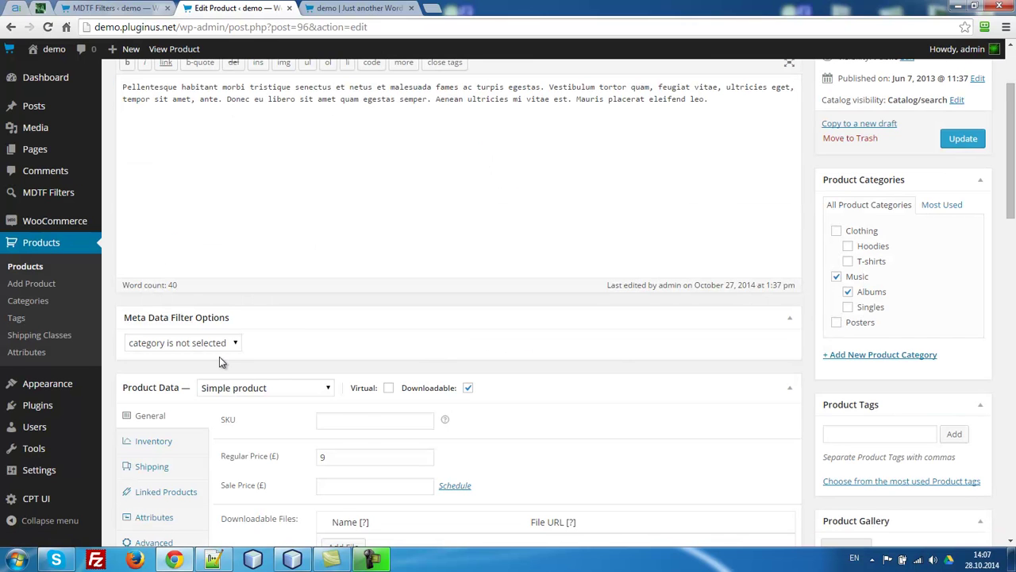
{"action": "left_click", "coordinate": [204, 342]}
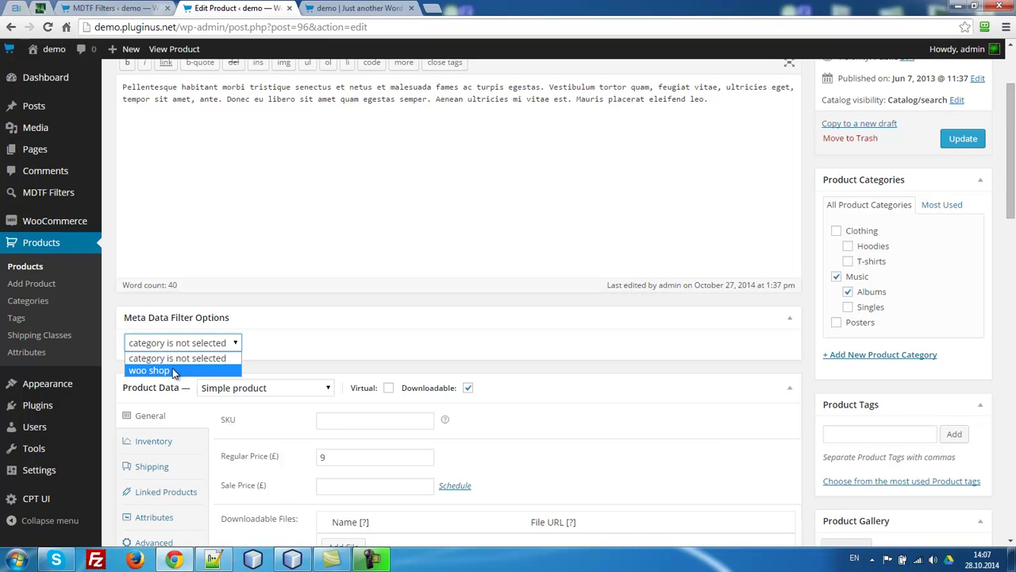
{"action": "left_click", "coordinate": [167, 371]}
{"action": "left_click", "coordinate": [963, 138]}
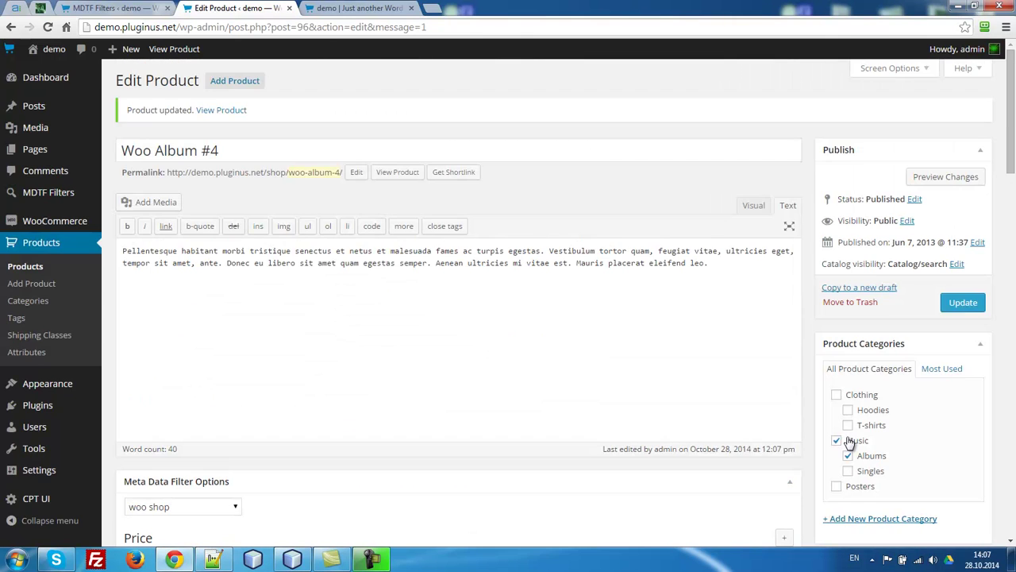
Expand the product's Taxonomy and Price blocks to check its Price of 9 (range 0–100)
{"action": "scroll", "coordinate": [798, 421], "scroll_direction": "down", "scroll_amount": 3}
{"action": "left_click", "coordinate": [785, 382]}
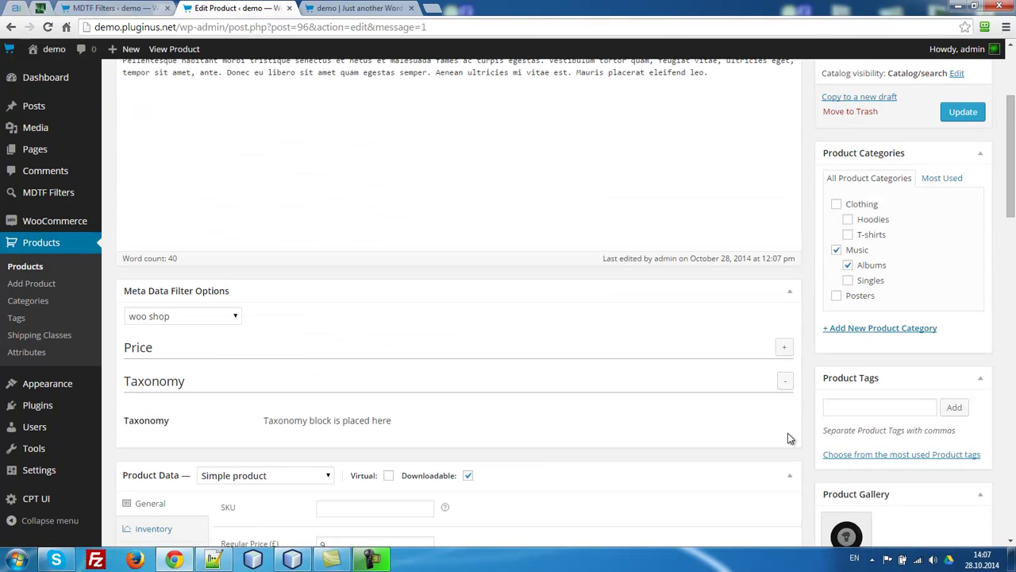
{"action": "left_click", "coordinate": [786, 349]}
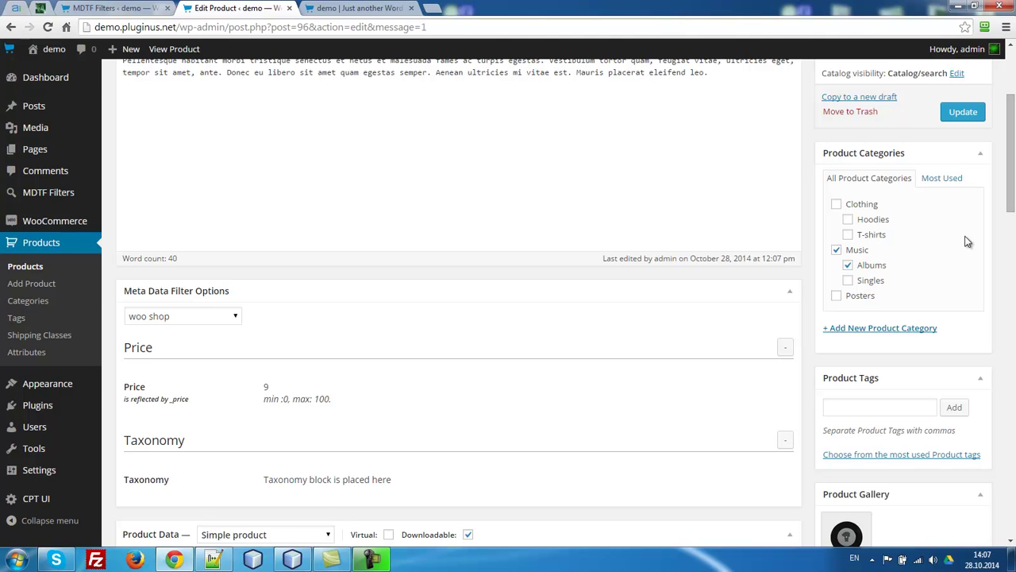
{"action": "mouse_move", "coordinate": [96, 205]}
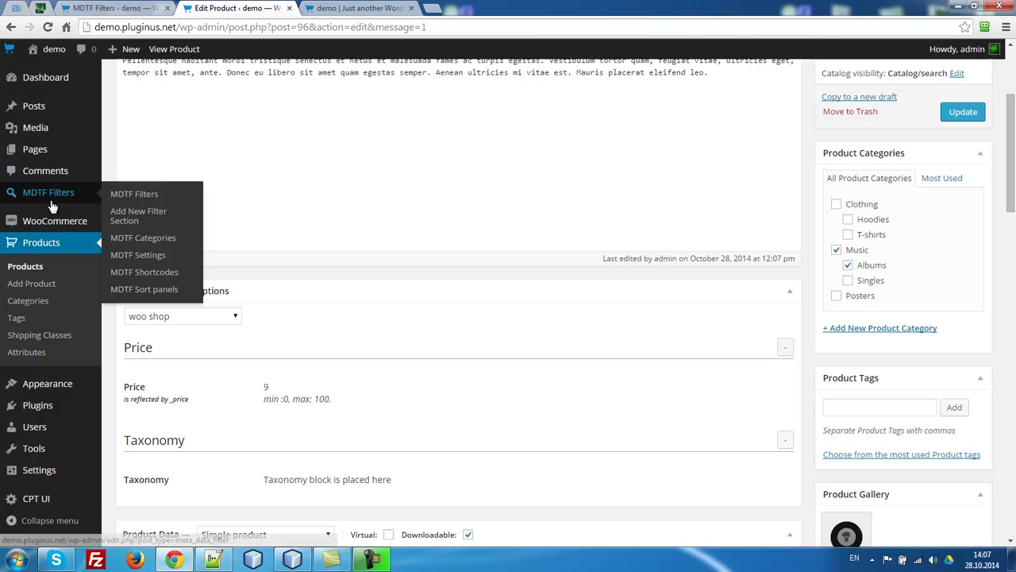
Look up the woo shop category's ID (23) in MDTF Categories
{"action": "left_click", "coordinate": [154, 262]}
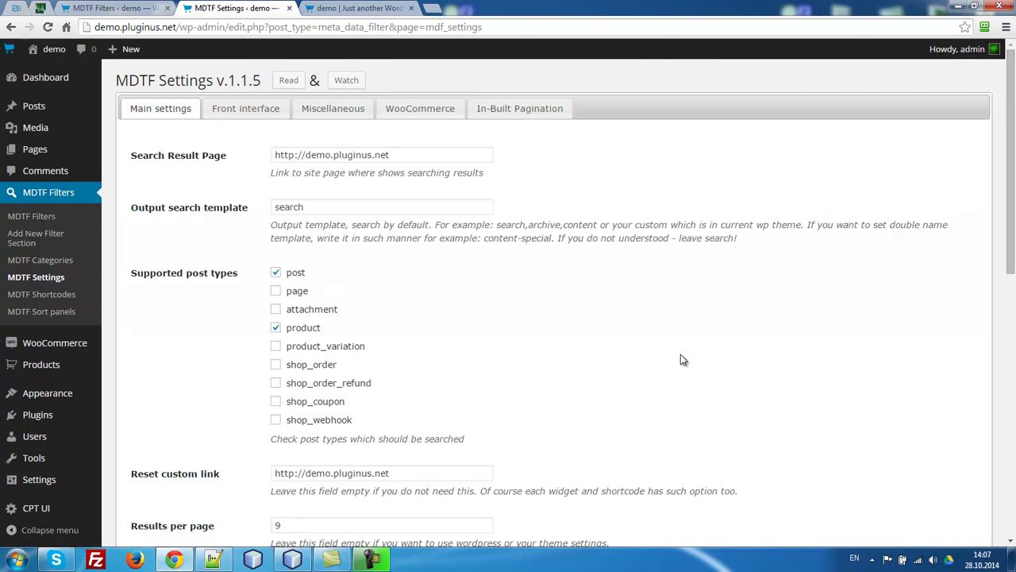
{"action": "left_click", "coordinate": [44, 260]}
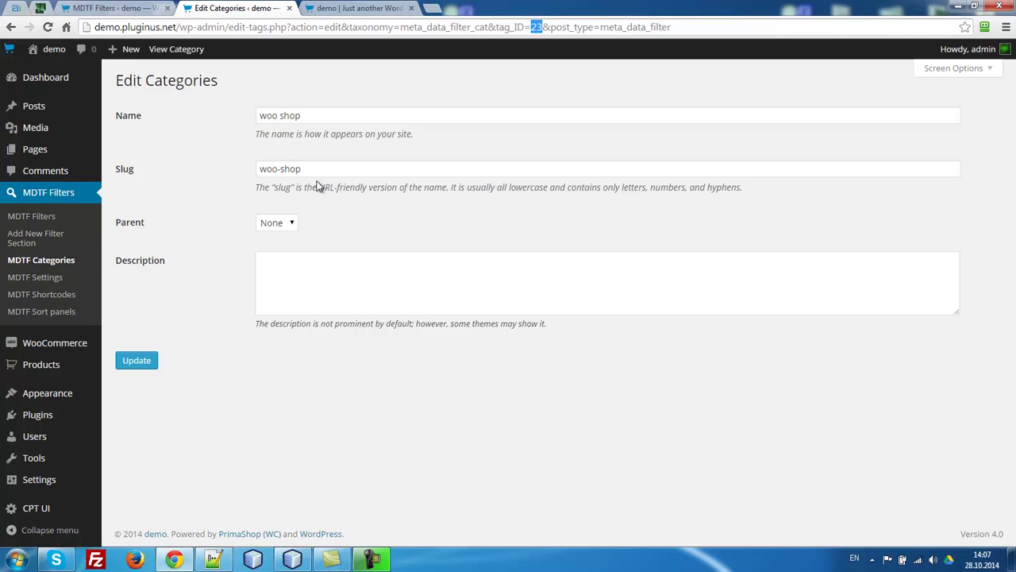
{"action": "triple_click", "coordinate": [340, 120]}
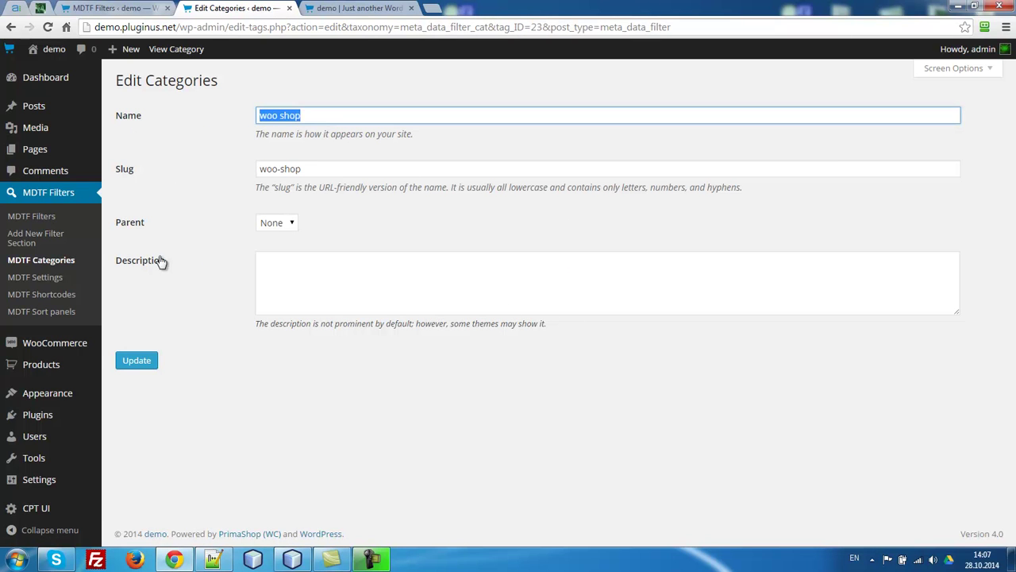
{"action": "left_click", "coordinate": [43, 276]}
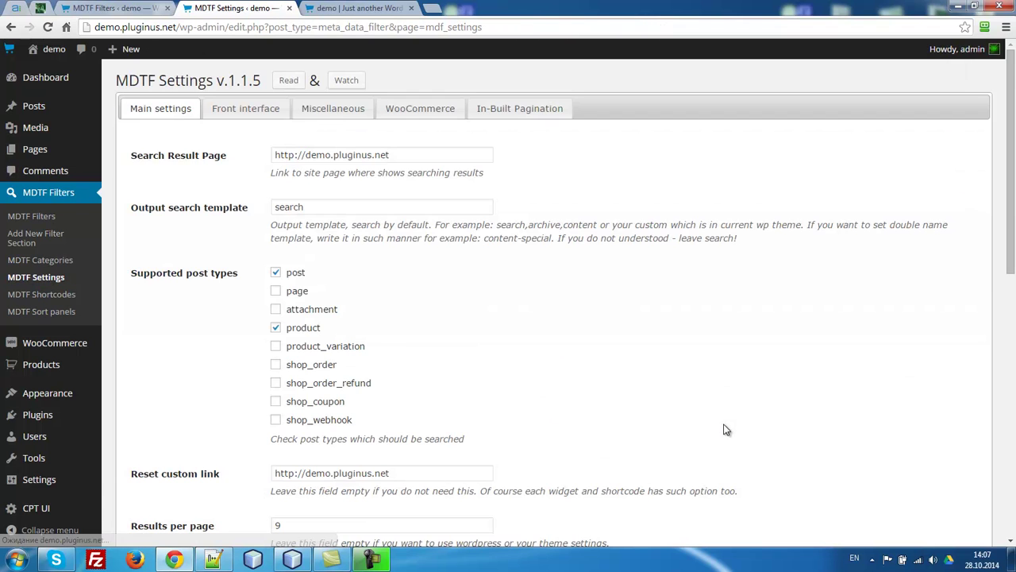
In MDTF Settings, mass-assign filter category 23 to the product post type
{"action": "scroll", "coordinate": [377, 373], "scroll_direction": "down", "scroll_amount": 4}
{"action": "scroll", "coordinate": [296, 344], "scroll_direction": "down", "scroll_amount": 1}
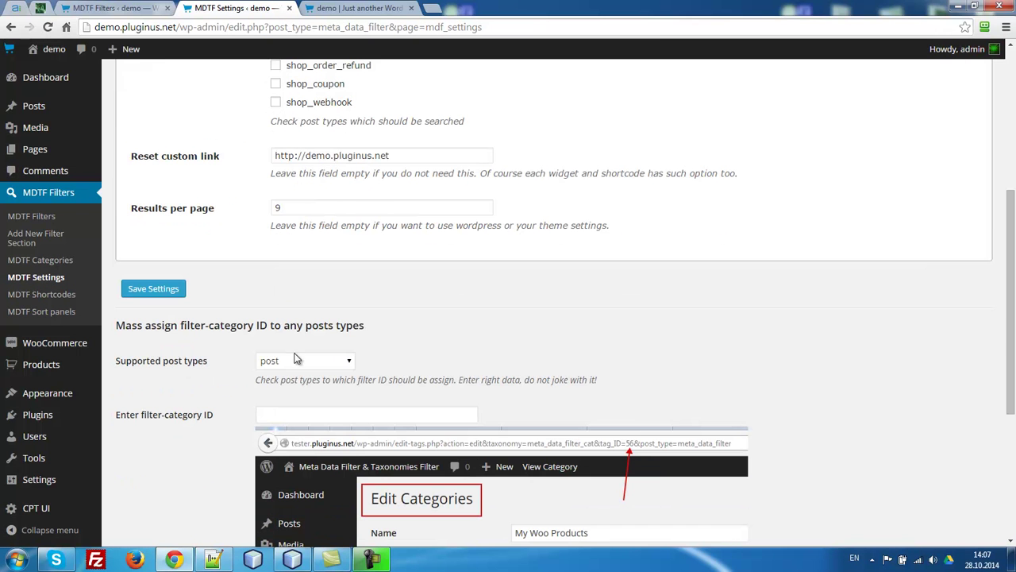
{"action": "left_click", "coordinate": [296, 358]}
{"action": "left_click", "coordinate": [285, 413]}
{"action": "left_click", "coordinate": [286, 414]}
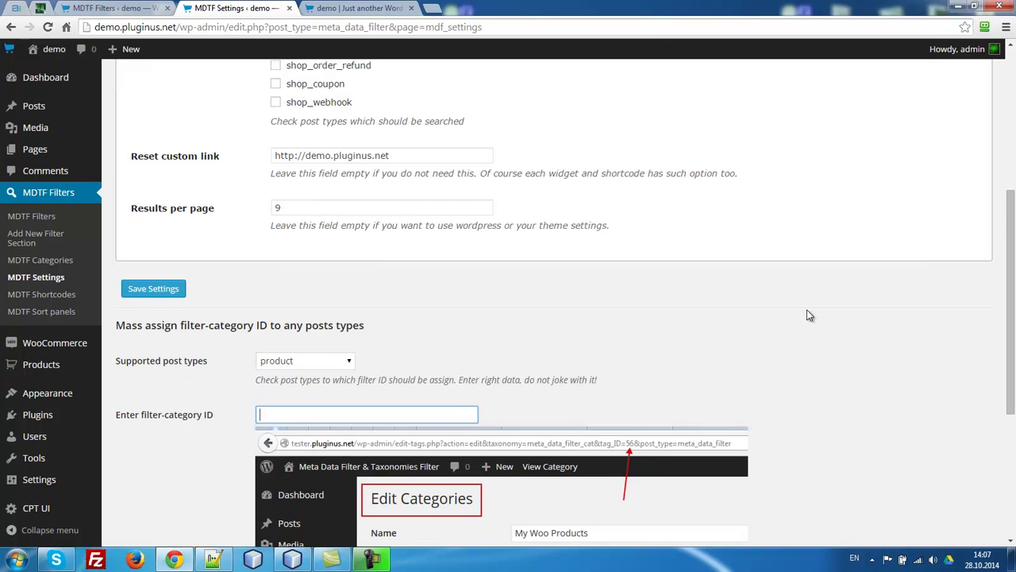
{"action": "scroll", "coordinate": [807, 315], "scroll_direction": "down", "scroll_amount": 4}
{"action": "left_click", "coordinate": [132, 476]}
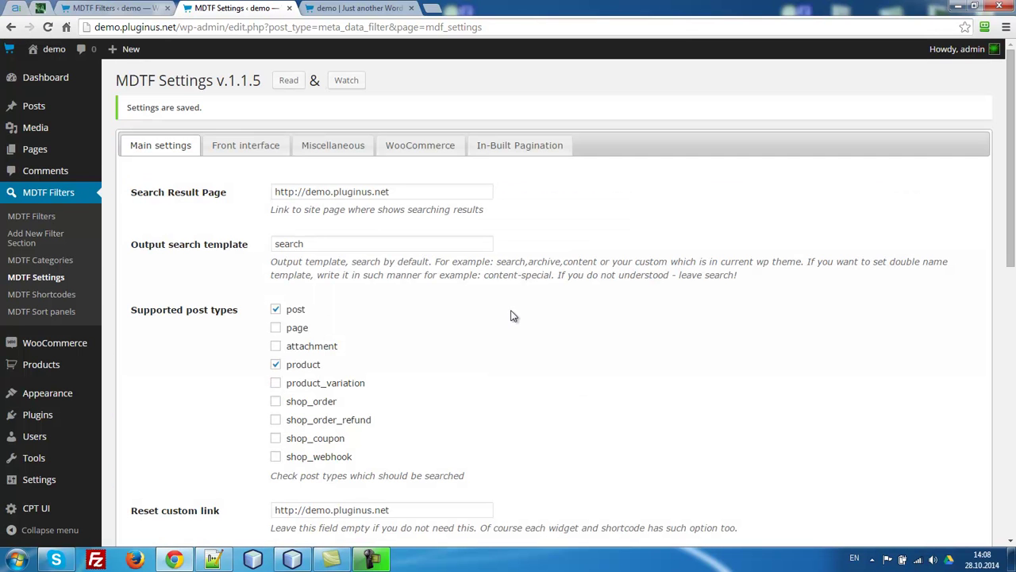
Confirm Woo Logo carries woo shop filter options with Price 35, then go to Widgets
{"action": "left_click", "coordinate": [41, 364]}
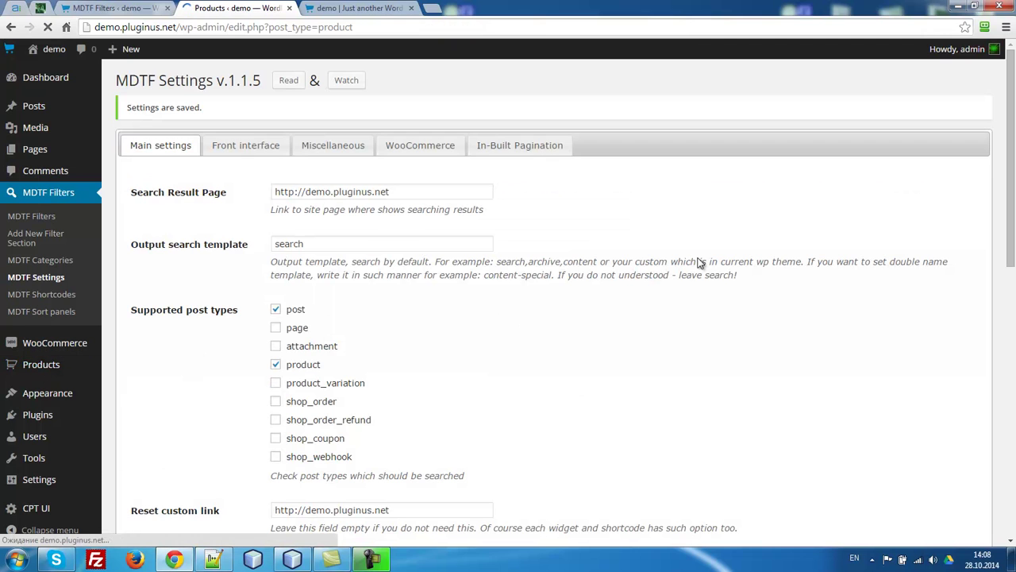
{"action": "scroll", "coordinate": [474, 375], "scroll_direction": "down", "scroll_amount": 4}
{"action": "left_click", "coordinate": [213, 289]}
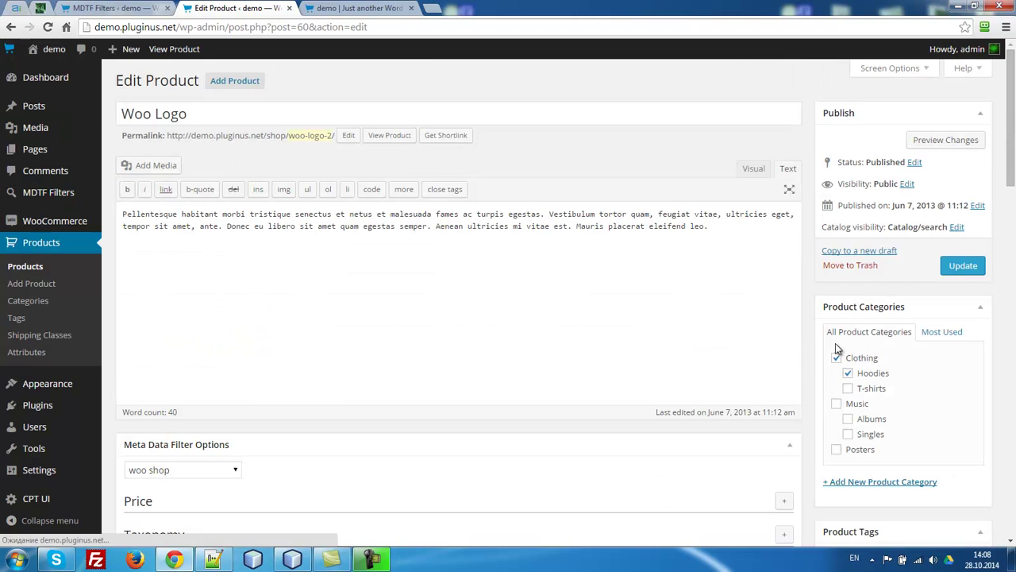
{"action": "scroll", "coordinate": [768, 352], "scroll_direction": "down", "scroll_amount": 3}
{"action": "scroll", "coordinate": [766, 346], "scroll_direction": "down", "scroll_amount": 1}
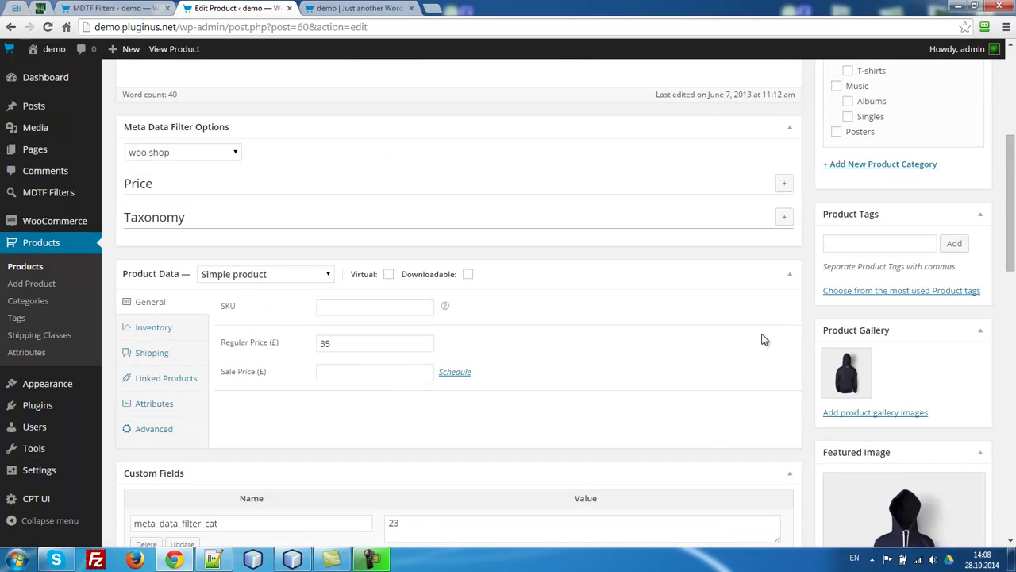
{"action": "left_click", "coordinate": [785, 216]}
{"action": "left_click", "coordinate": [785, 183]}
{"action": "scroll", "coordinate": [445, 238], "scroll_direction": "up", "scroll_amount": 4}
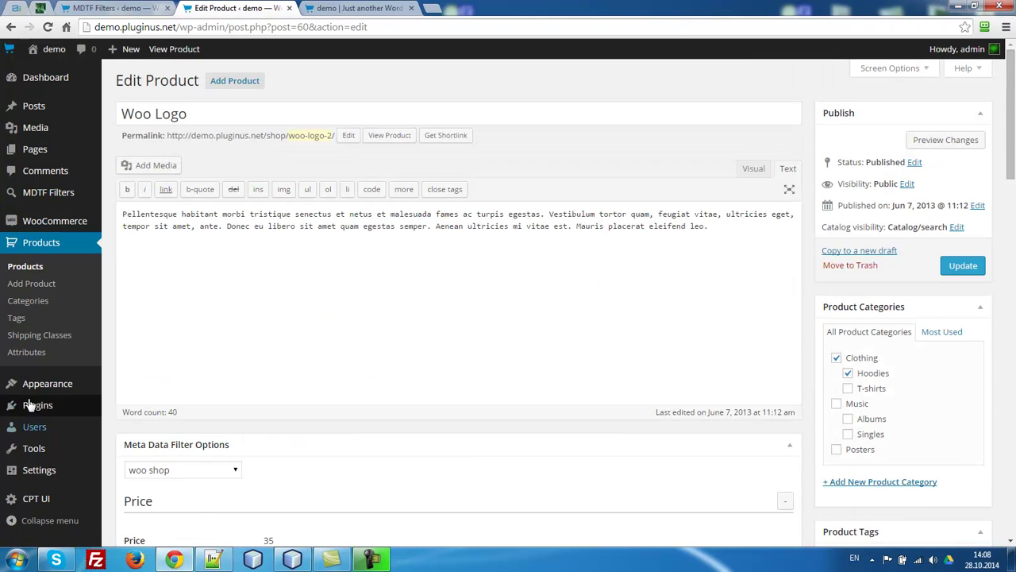
{"action": "left_click", "coordinate": [125, 401]}
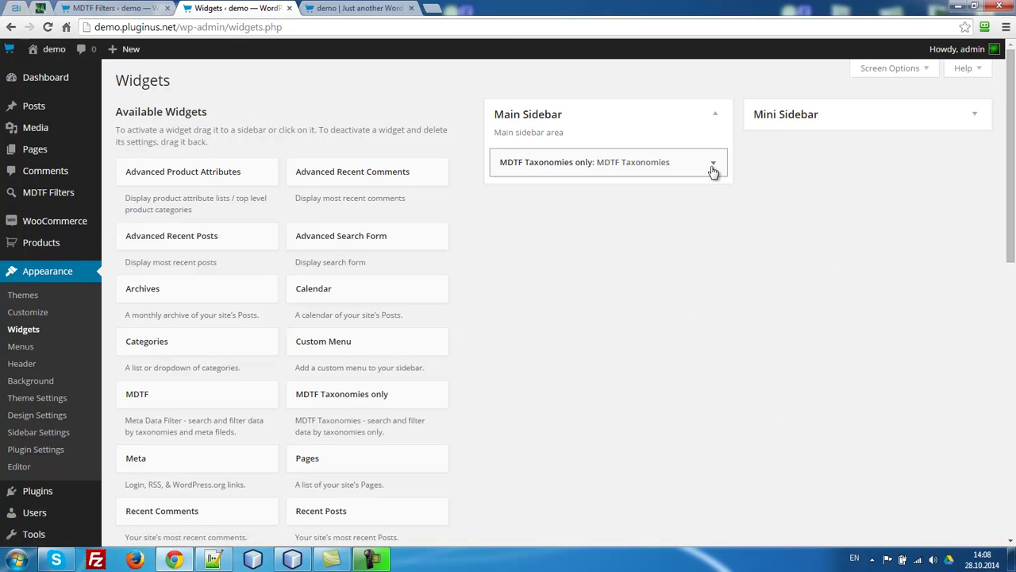
Delete the MDTF Taxonomies widget from Main Sidebar
{"action": "left_click", "coordinate": [713, 165]}
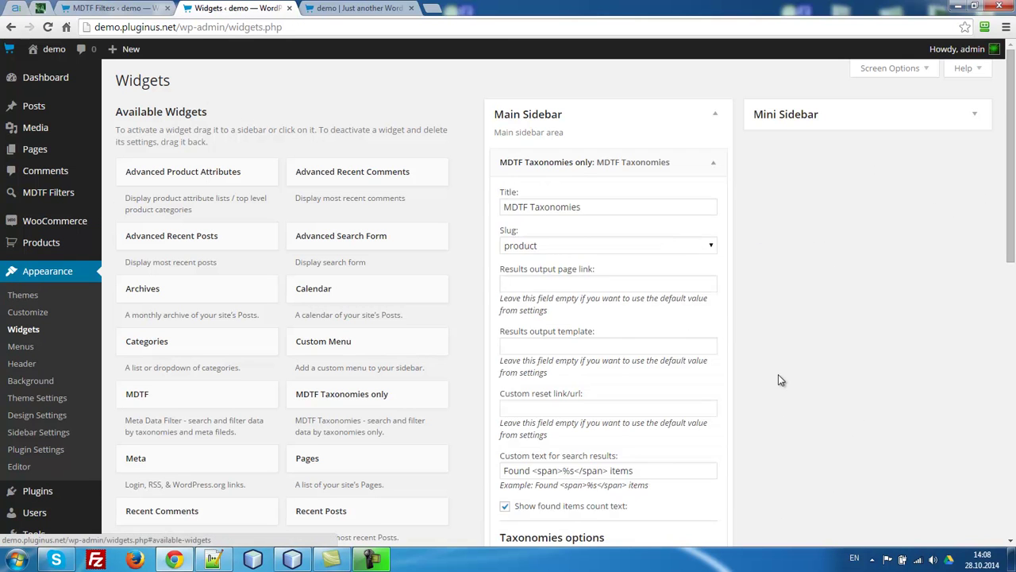
{"action": "scroll", "coordinate": [781, 374], "scroll_direction": "down", "scroll_amount": 10}
{"action": "left_click", "coordinate": [513, 383]}
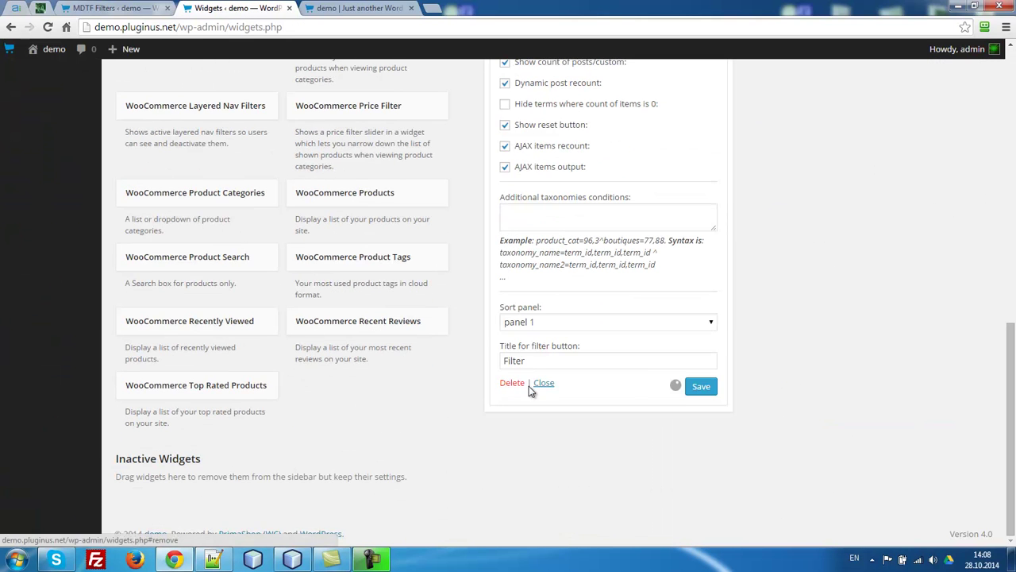
{"action": "scroll", "coordinate": [942, 374], "scroll_direction": "up", "scroll_amount": 10}
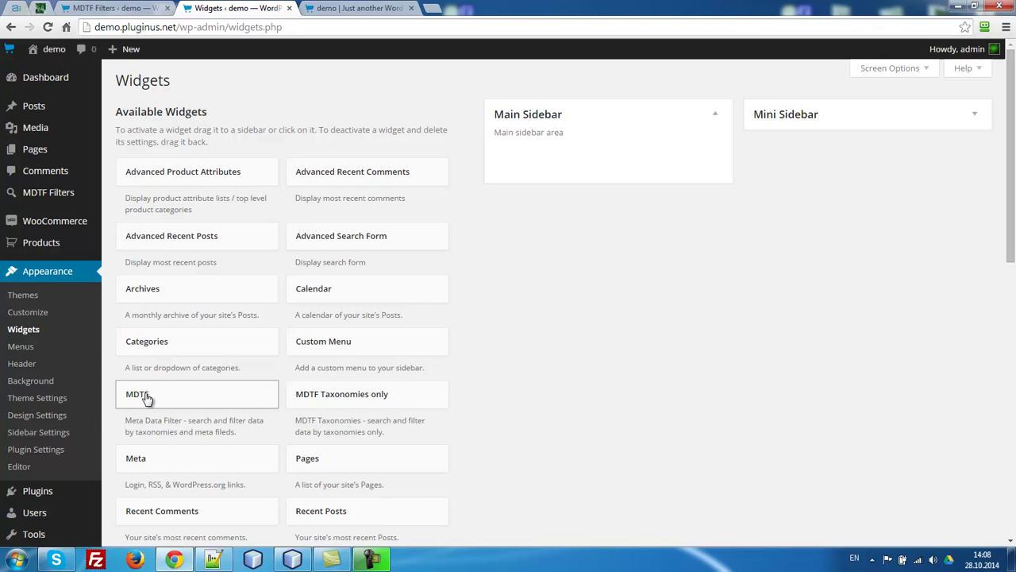
Add an MDTF widget set to woo shop, slug product, with Product Categories and color ticked
{"action": "left_click_drag", "start_coordinate": [137, 394], "coordinate": [534, 157]}
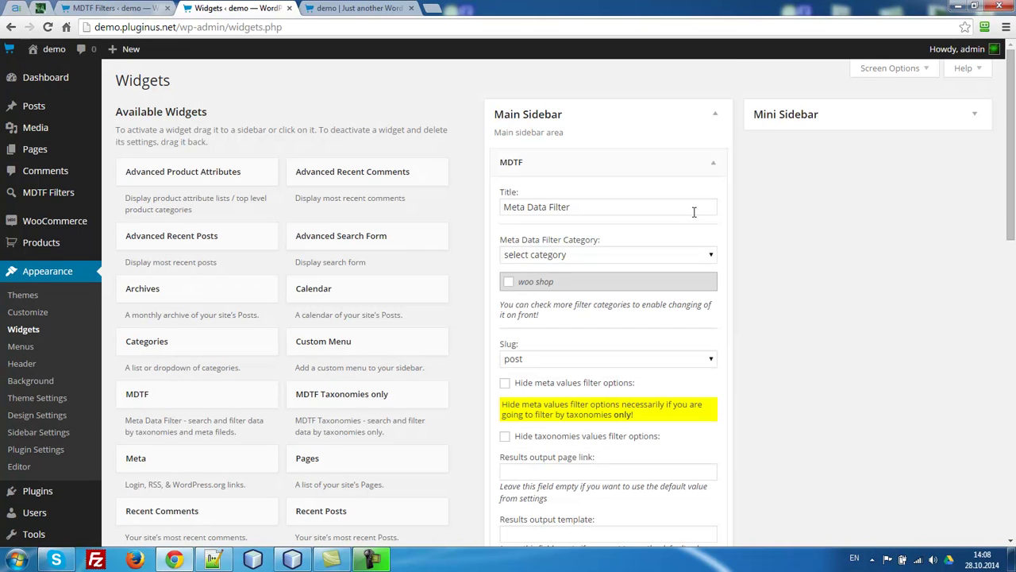
{"action": "left_click", "coordinate": [547, 255]}
{"action": "left_click", "coordinate": [540, 277]}
{"action": "left_click", "coordinate": [522, 361]}
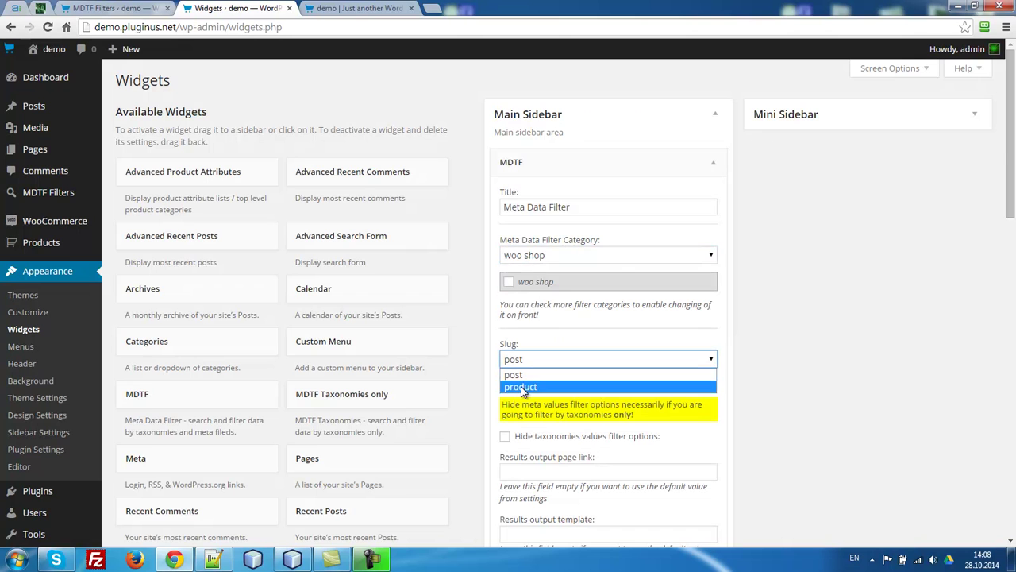
{"action": "left_click", "coordinate": [524, 386]}
{"action": "scroll", "coordinate": [826, 406], "scroll_direction": "down", "scroll_amount": 12}
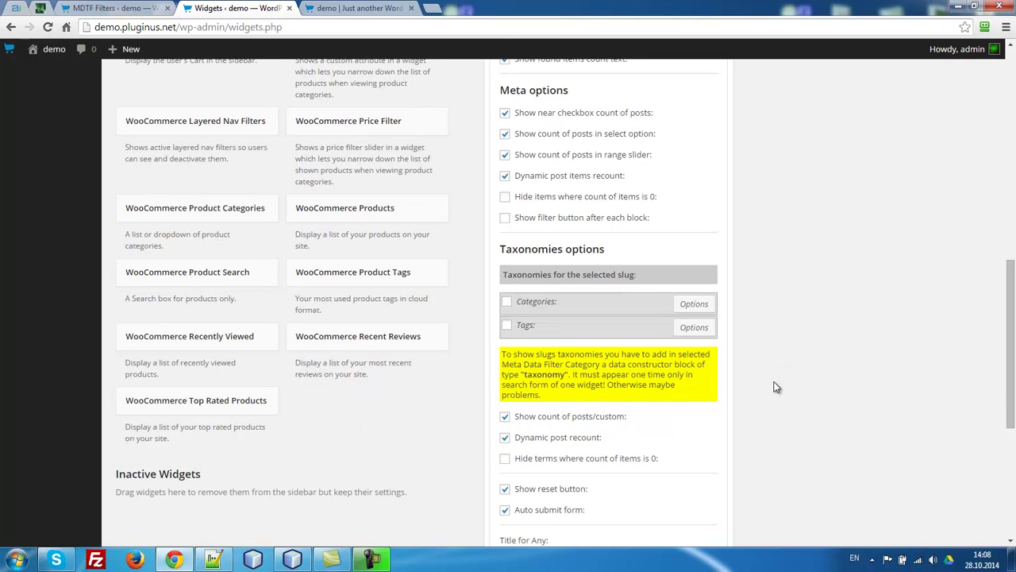
{"action": "scroll", "coordinate": [777, 386], "scroll_direction": "down", "scroll_amount": 5}
{"action": "scroll", "coordinate": [837, 397], "scroll_direction": "up", "scroll_amount": 5}
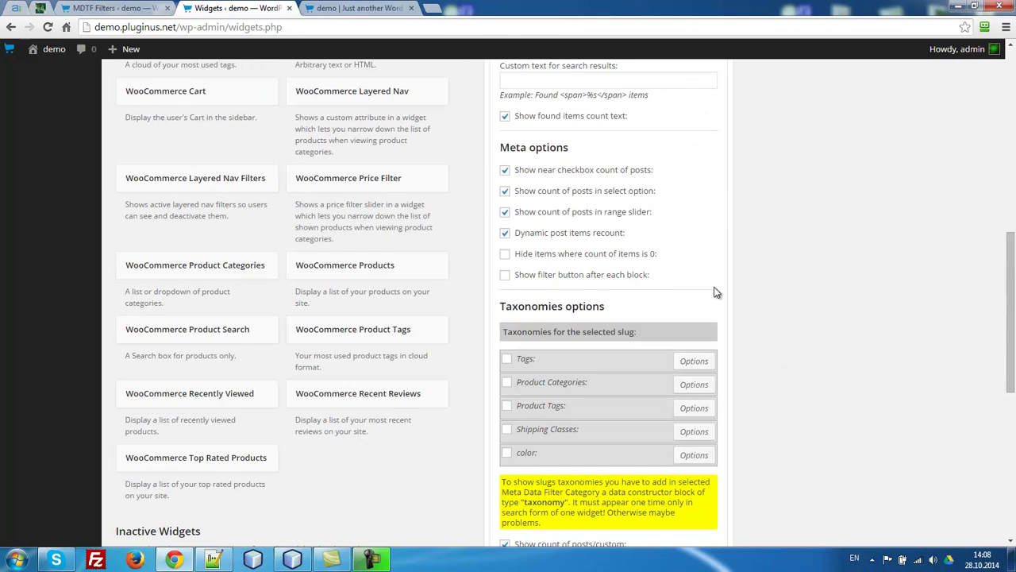
{"action": "left_click", "coordinate": [508, 452]}
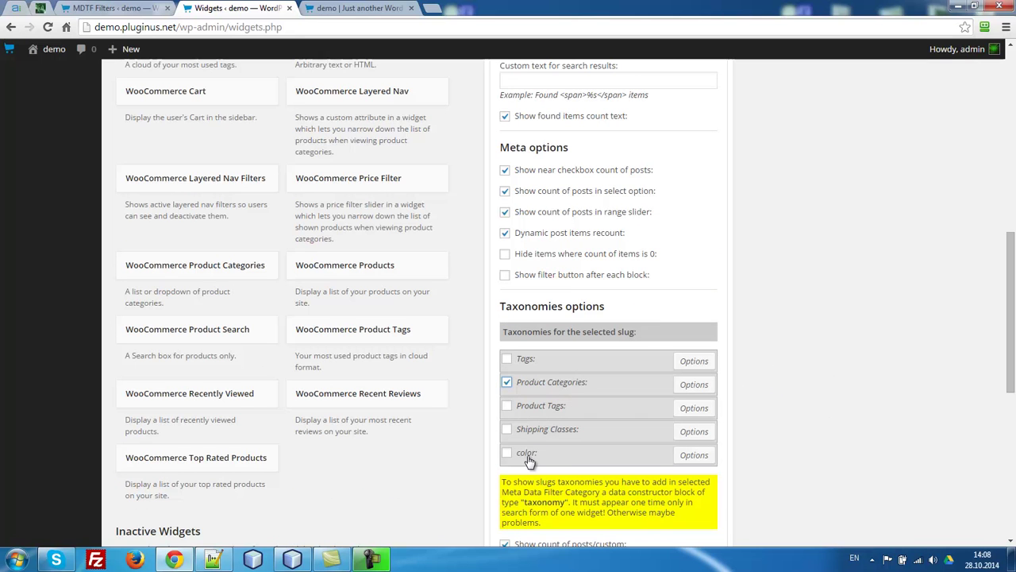
{"action": "left_click", "coordinate": [694, 455]}
Display the color terms as checkboxes
{"action": "left_click", "coordinate": [454, 195]}
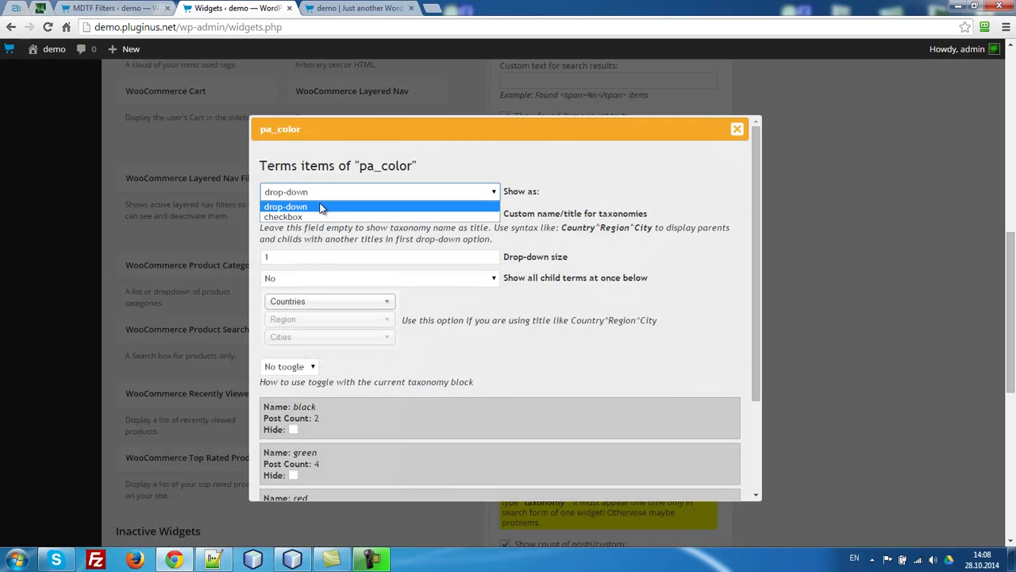
{"action": "left_click", "coordinate": [314, 214]}
{"action": "scroll", "coordinate": [691, 492], "scroll_direction": "down", "scroll_amount": 1}
{"action": "left_click", "coordinate": [688, 486]}
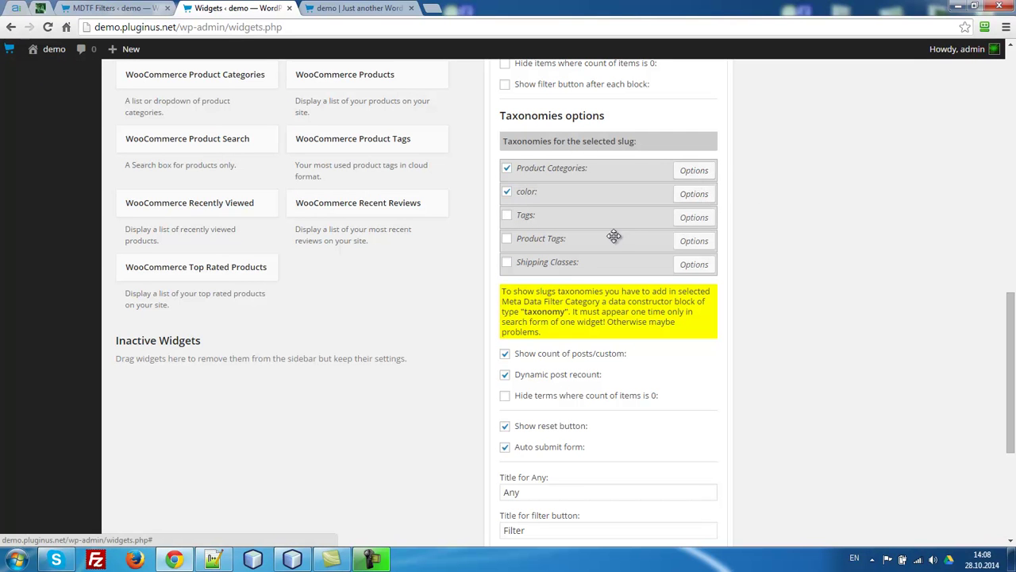
Display Product Categories as checkboxes
{"action": "left_click", "coordinate": [687, 170]}
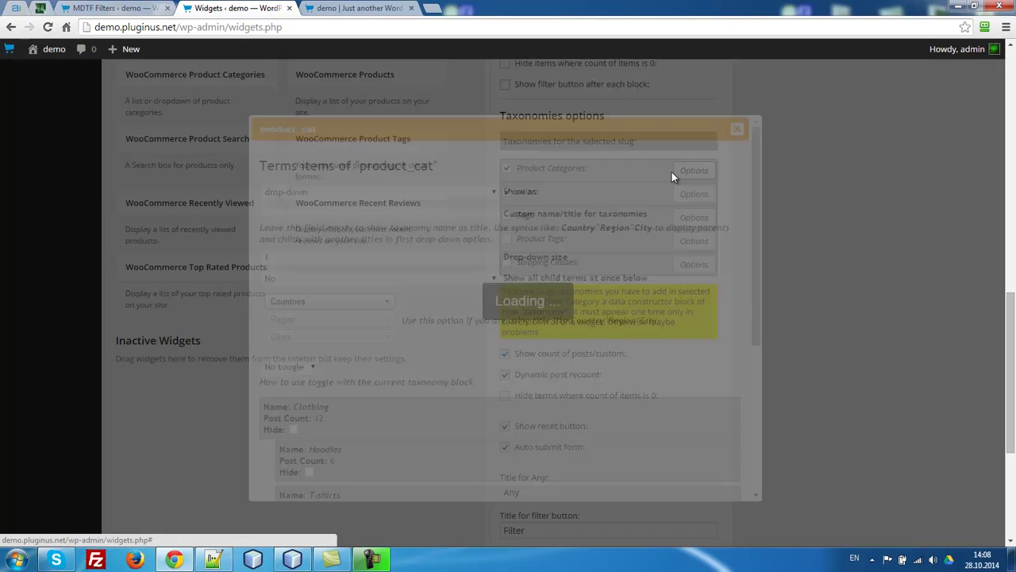
{"action": "left_click", "coordinate": [289, 196]}
{"action": "left_click", "coordinate": [289, 218]}
{"action": "scroll", "coordinate": [629, 342], "scroll_direction": "down", "scroll_amount": 3}
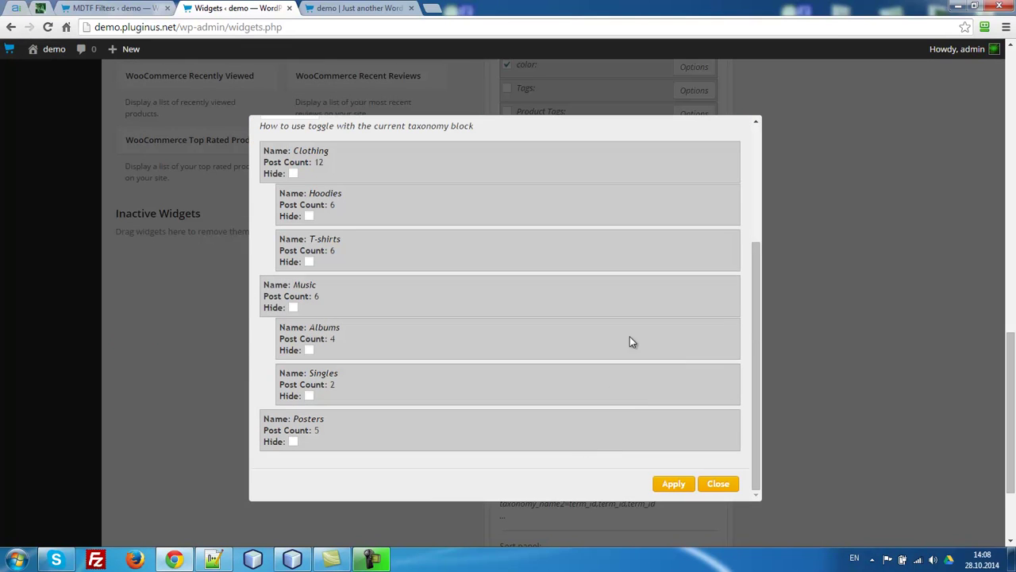
{"action": "left_click", "coordinate": [675, 484]}
{"action": "scroll", "coordinate": [807, 298], "scroll_direction": "up", "scroll_amount": 2}
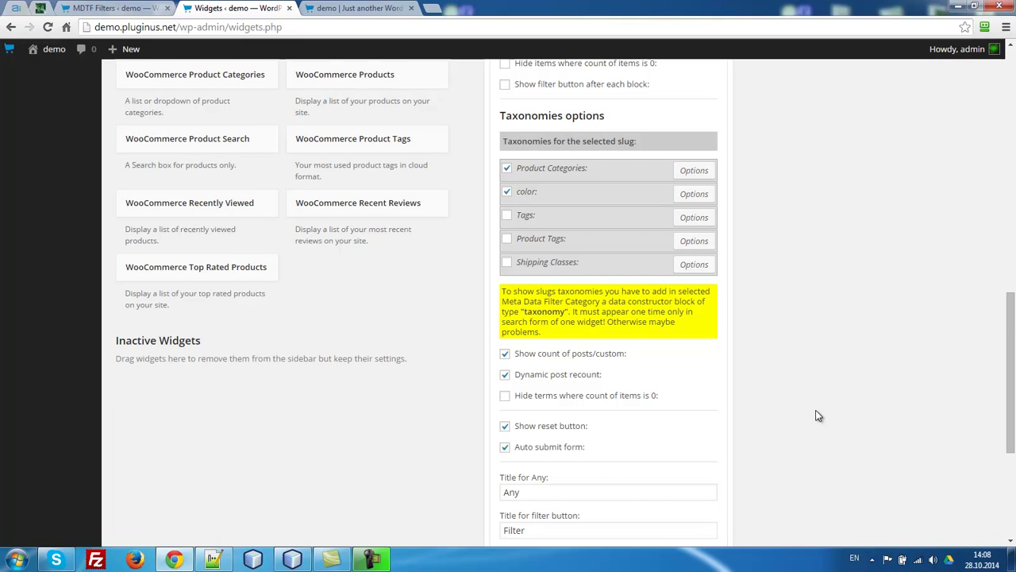
Save the MDTF widget settings
{"action": "scroll", "coordinate": [818, 415], "scroll_direction": "down", "scroll_amount": 2}
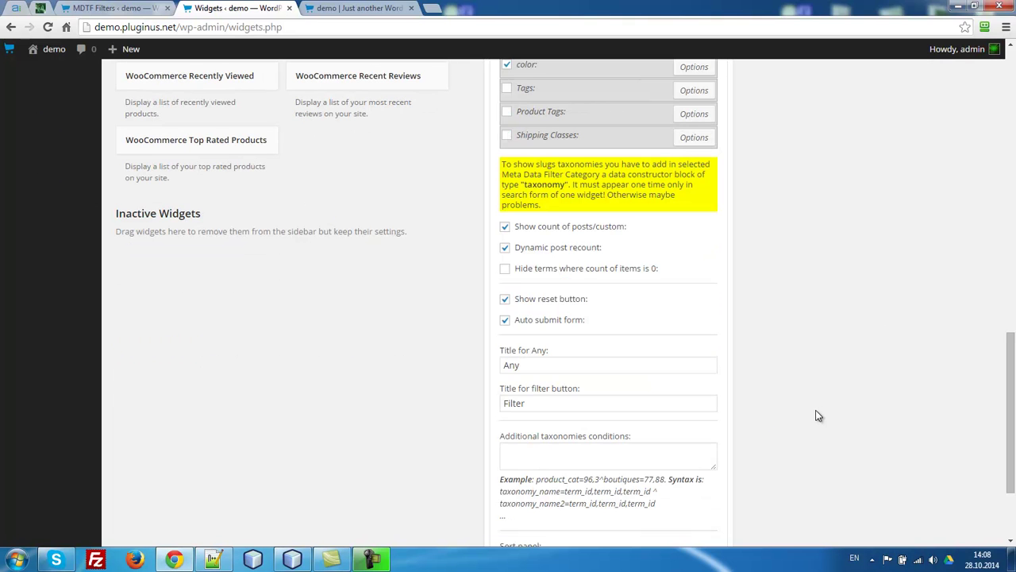
{"action": "scroll", "coordinate": [842, 374], "scroll_direction": "up", "scroll_amount": 10}
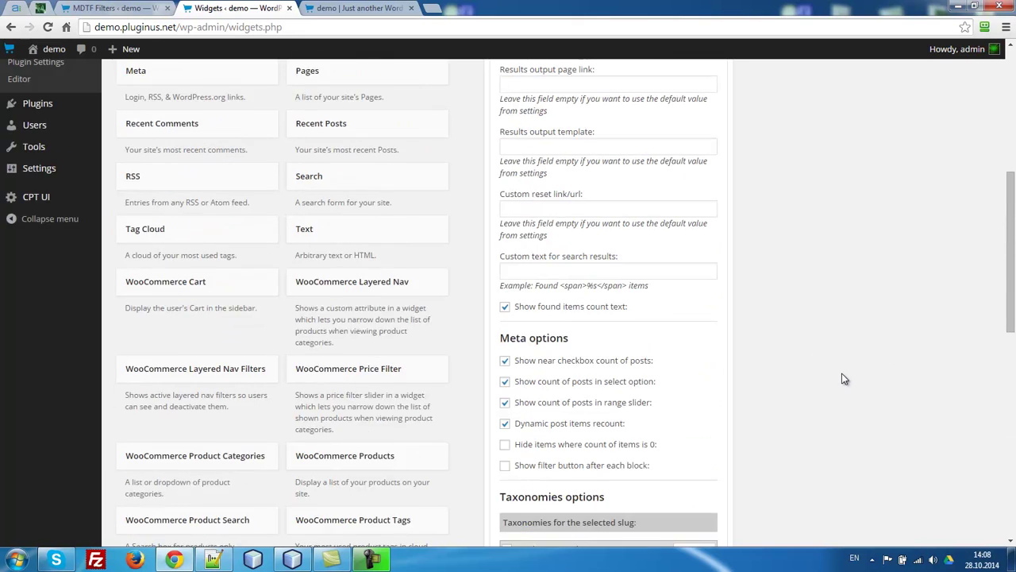
{"action": "scroll", "coordinate": [847, 379], "scroll_direction": "down", "scroll_amount": 10}
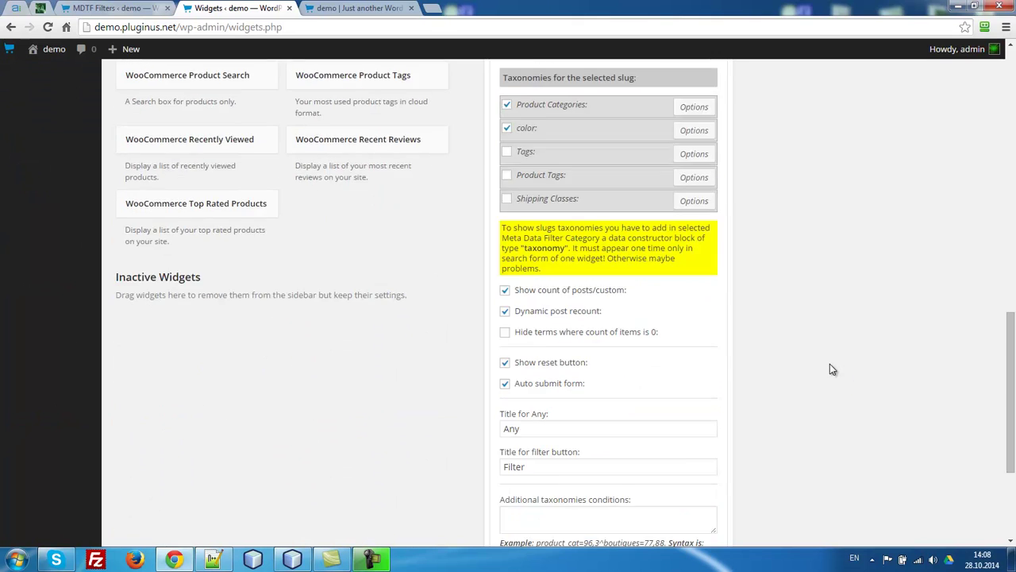
{"action": "left_click", "coordinate": [701, 480]}
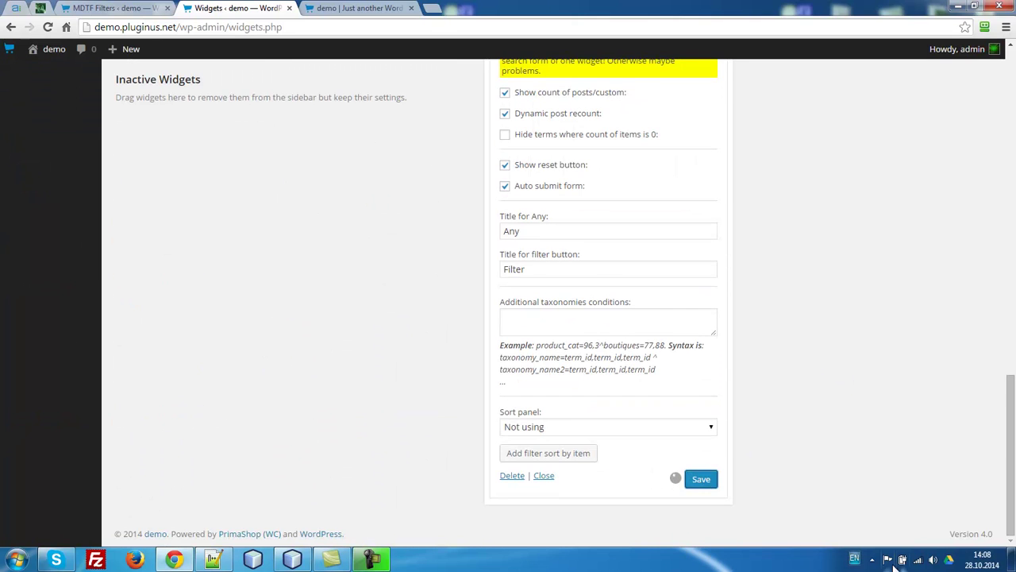
Reload the Shop page and point out the Taxonomy and Price titles in the new filter sidebar
{"action": "left_click", "coordinate": [401, 7]}
{"action": "left_click", "coordinate": [241, 141]}
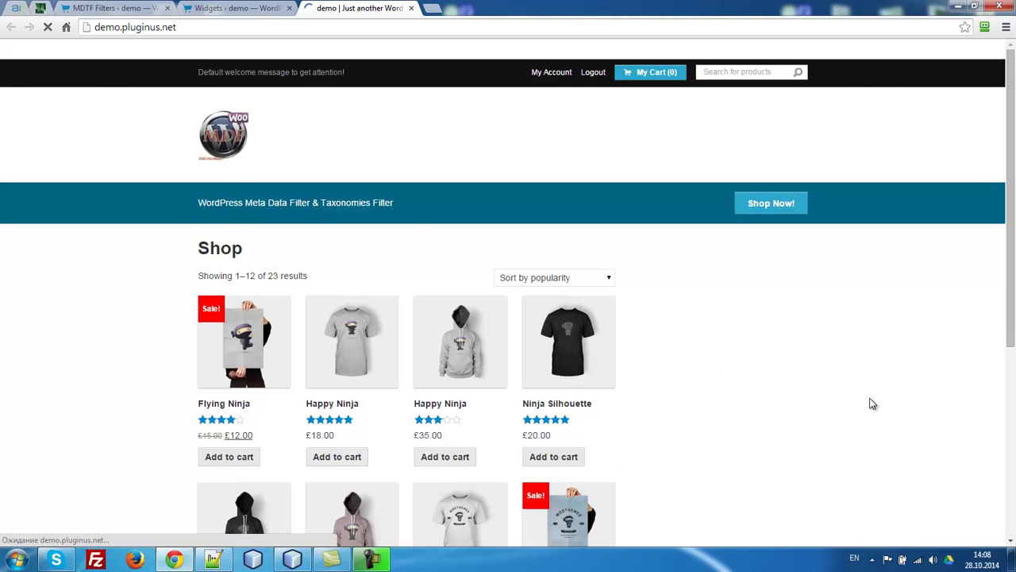
{"action": "scroll", "coordinate": [899, 372], "scroll_direction": "down", "scroll_amount": 3}
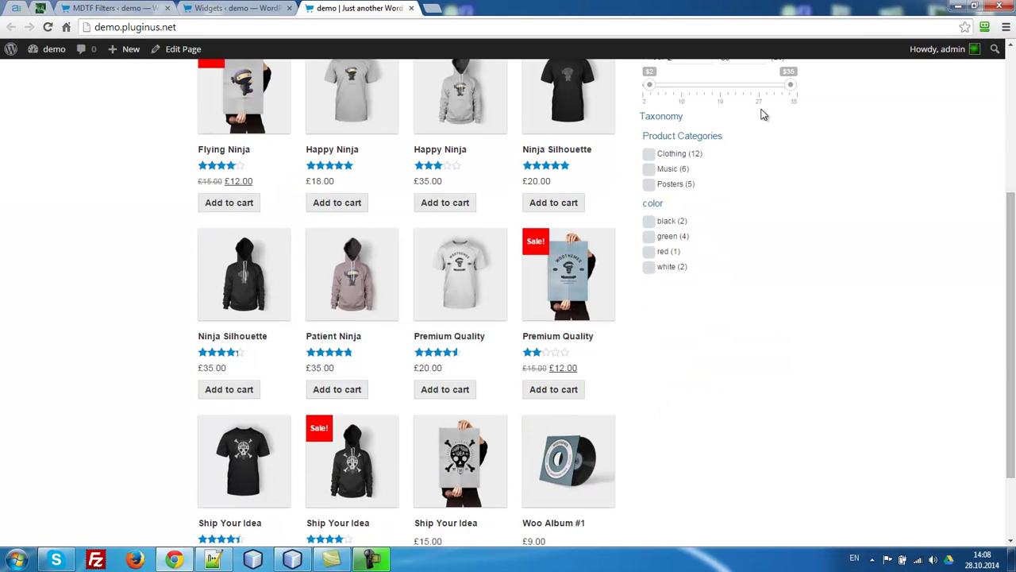
{"action": "scroll", "coordinate": [767, 151], "scroll_direction": "up", "scroll_amount": 2}
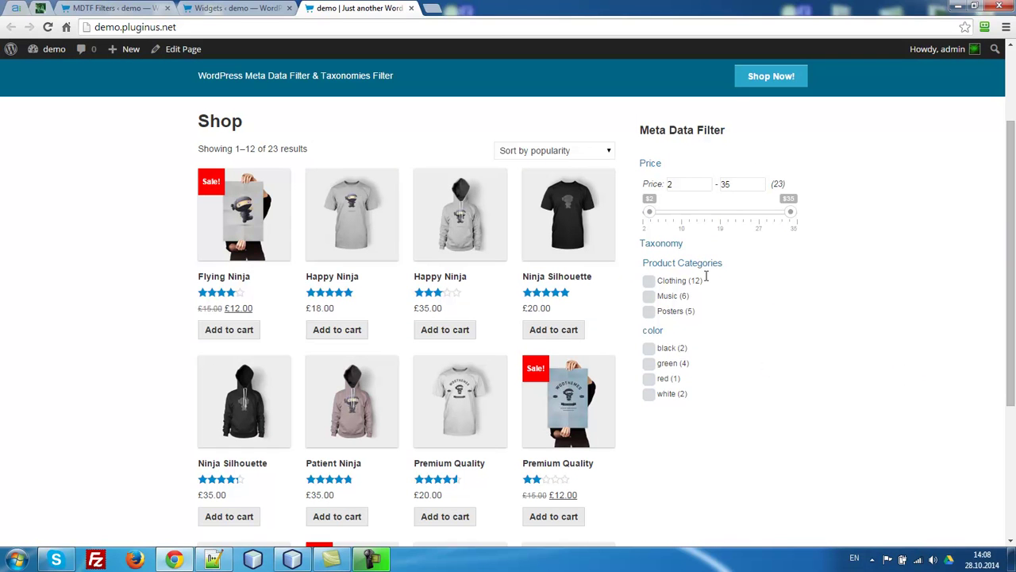
{"action": "double_click", "coordinate": [656, 243]}
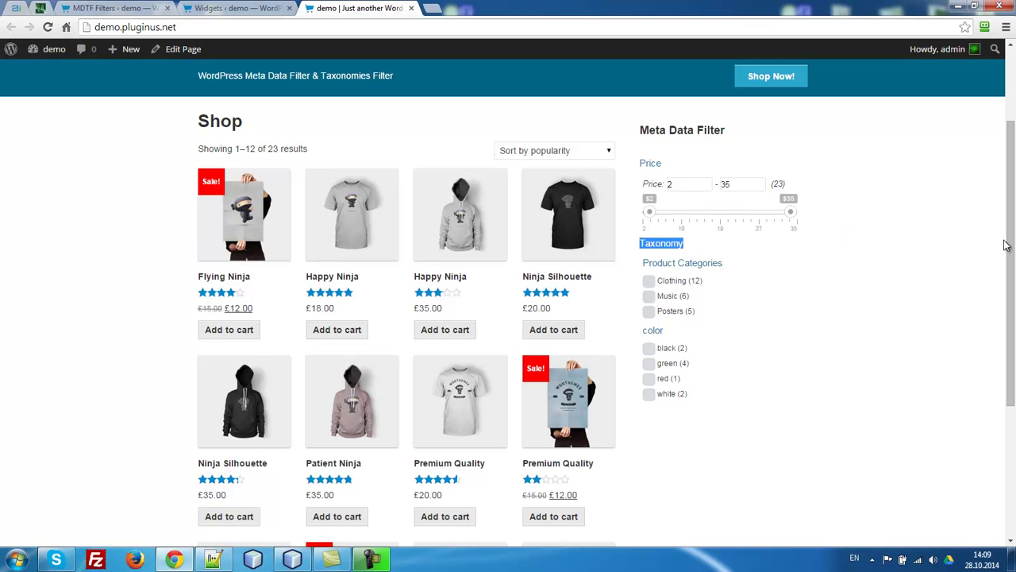
{"action": "double_click", "coordinate": [650, 163]}
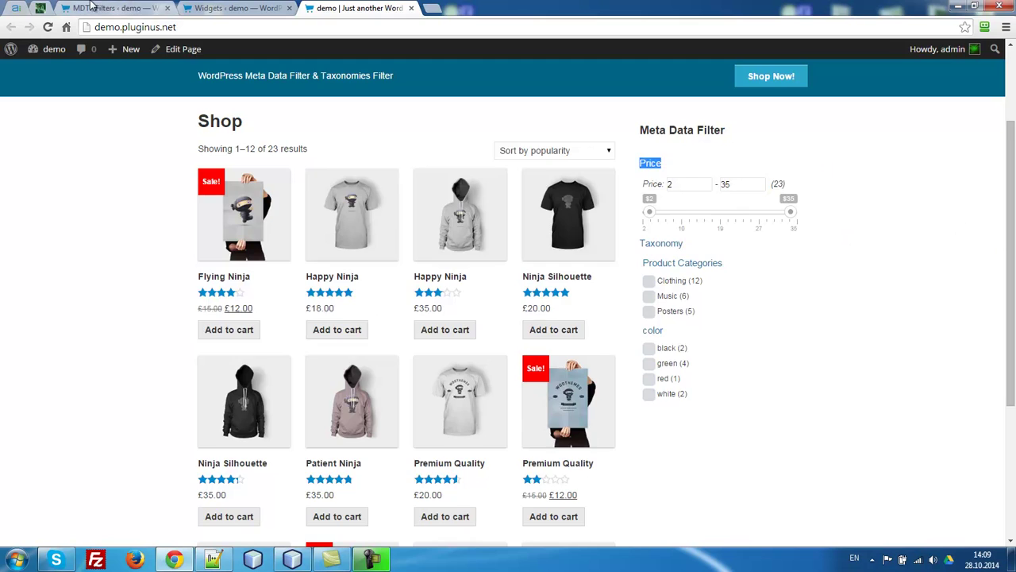
Retitle the Taxonomy filter section to '~Taxonomy' and update it
{"action": "left_click", "coordinate": [115, 8]}
{"action": "left_click", "coordinate": [158, 210]}
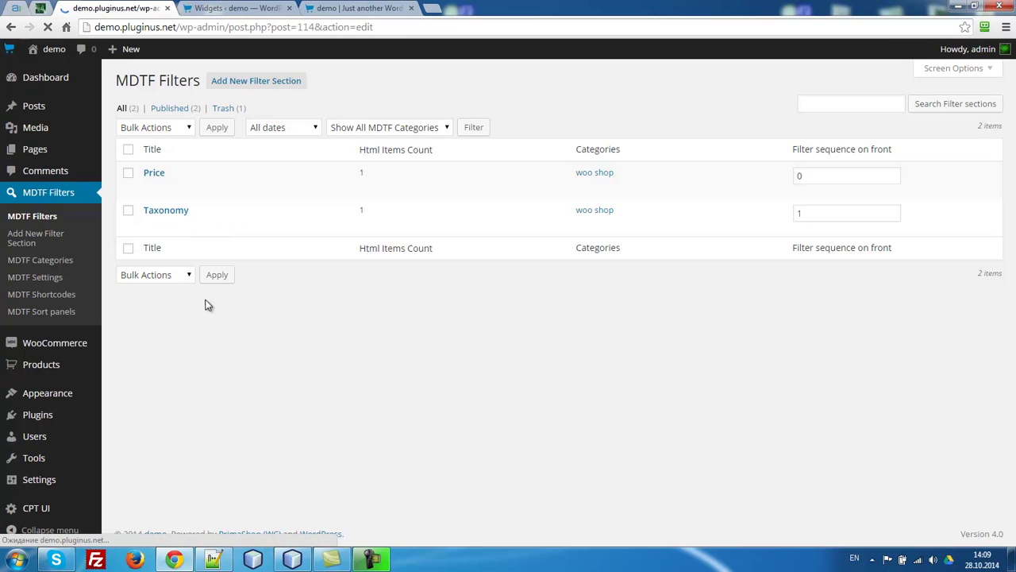
{"action": "left_click", "coordinate": [123, 116]}
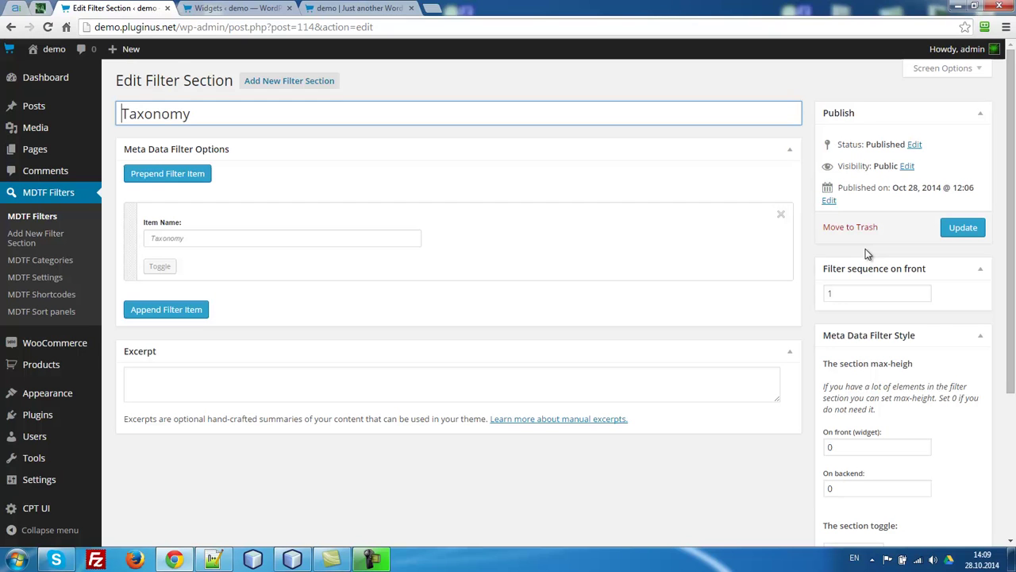
{"action": "type", "text": "~"}
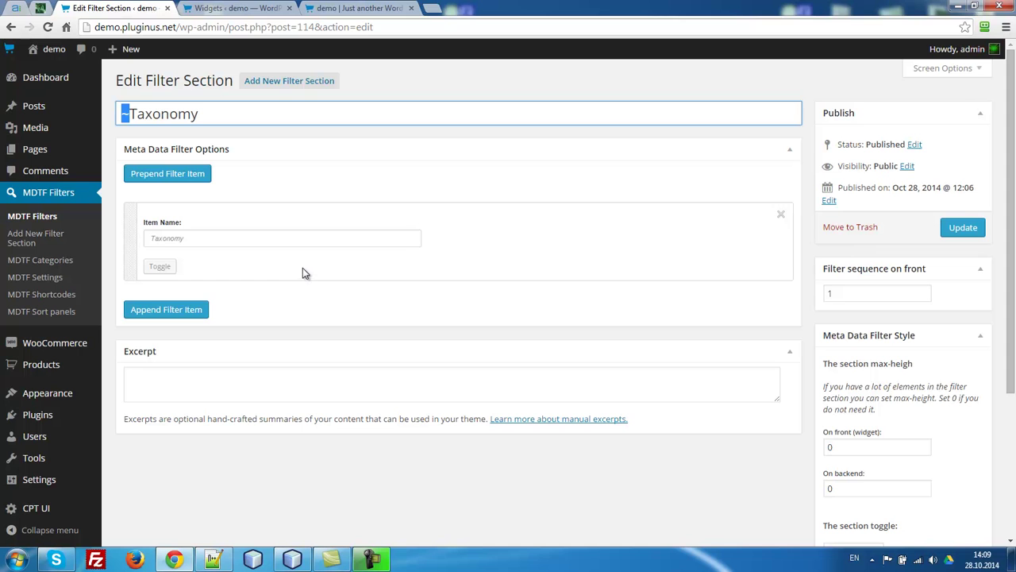
{"action": "left_click", "coordinate": [150, 238]}
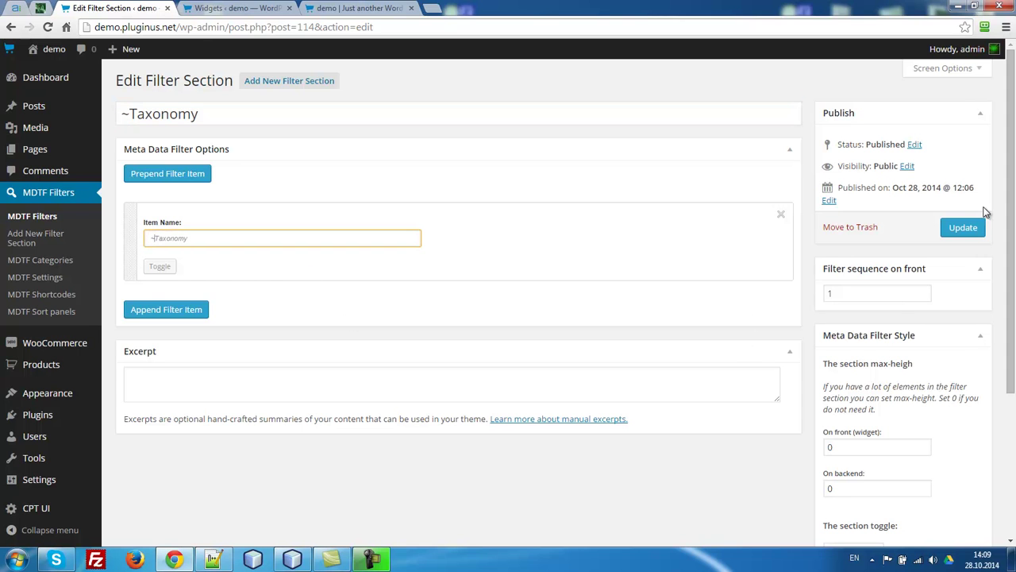
{"action": "left_click", "coordinate": [970, 227]}
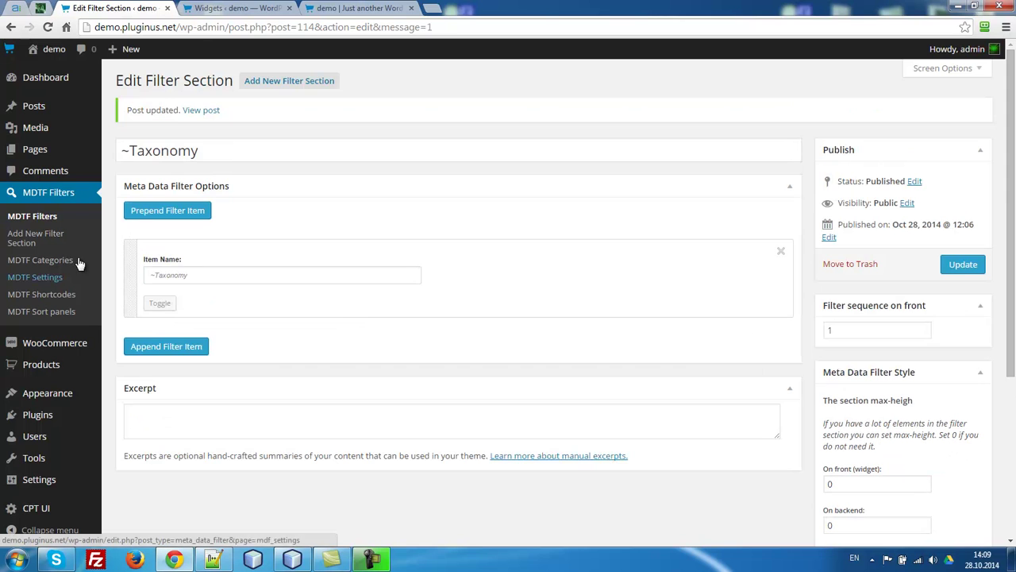
Retitle the Price filter section to '~Price' and update it
{"action": "left_click", "coordinate": [79, 262]}
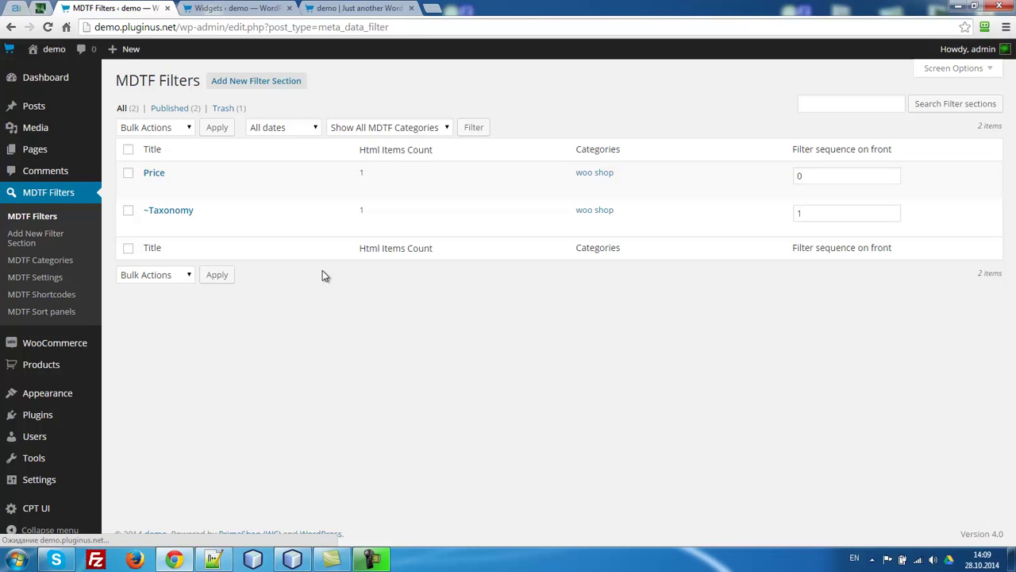
{"action": "left_click", "coordinate": [159, 173]}
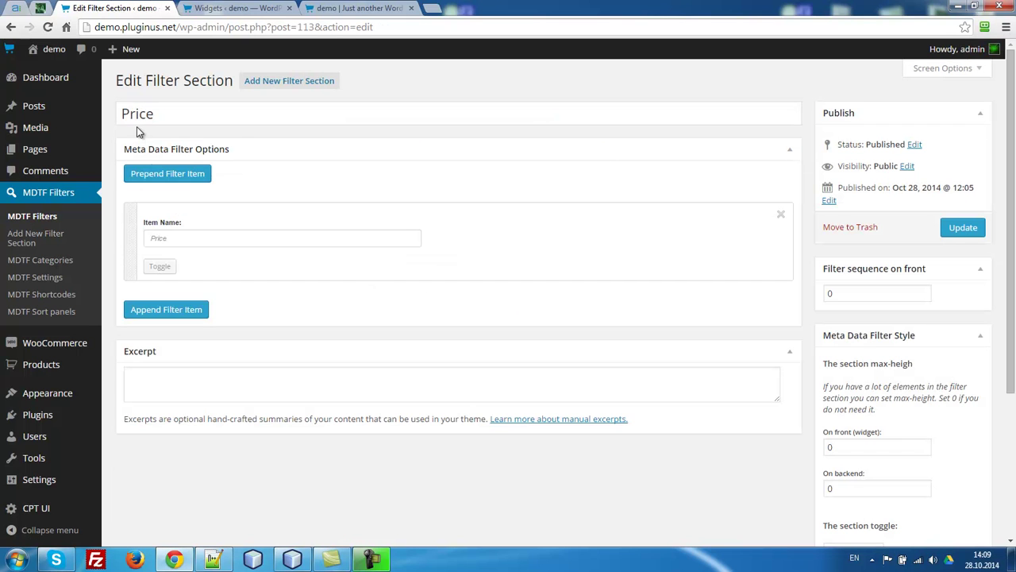
{"action": "left_click", "coordinate": [125, 114]}
{"action": "type", "text": "~"}
{"action": "left_click", "coordinate": [963, 227]}
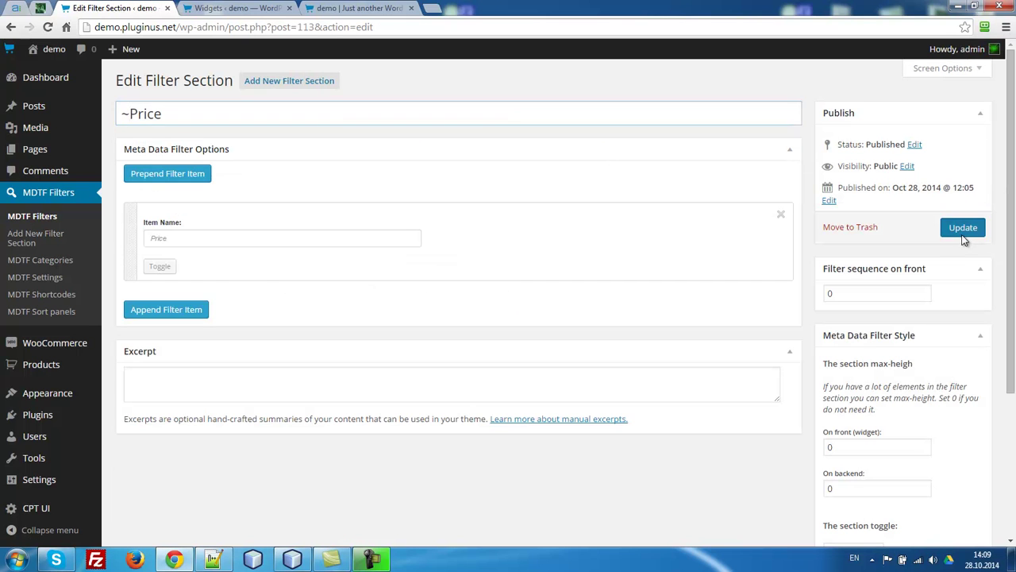
Reload the shop and narrow the price slider to 12–25
{"action": "left_click", "coordinate": [357, 8]}
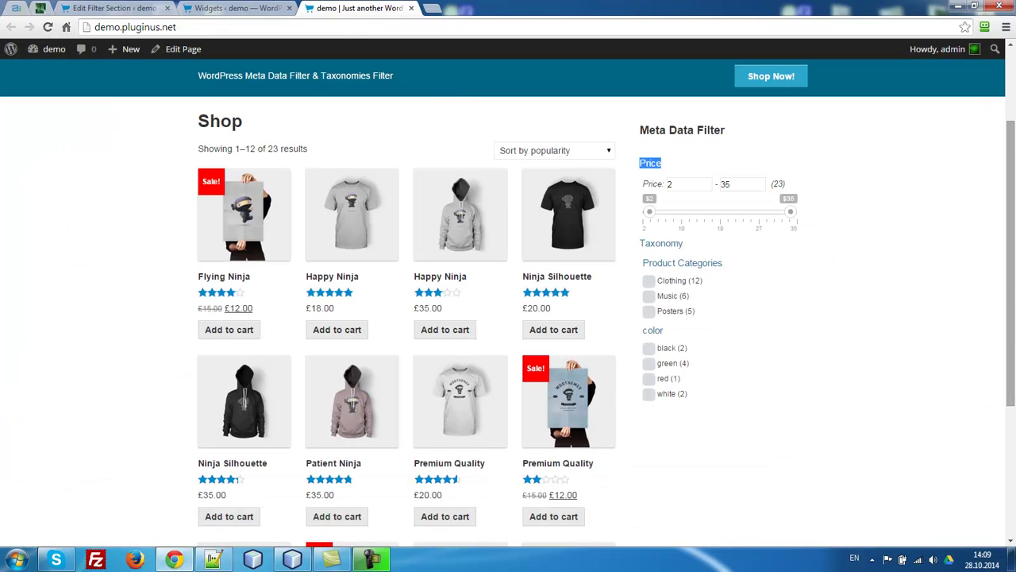
{"action": "key", "text": "F5"}
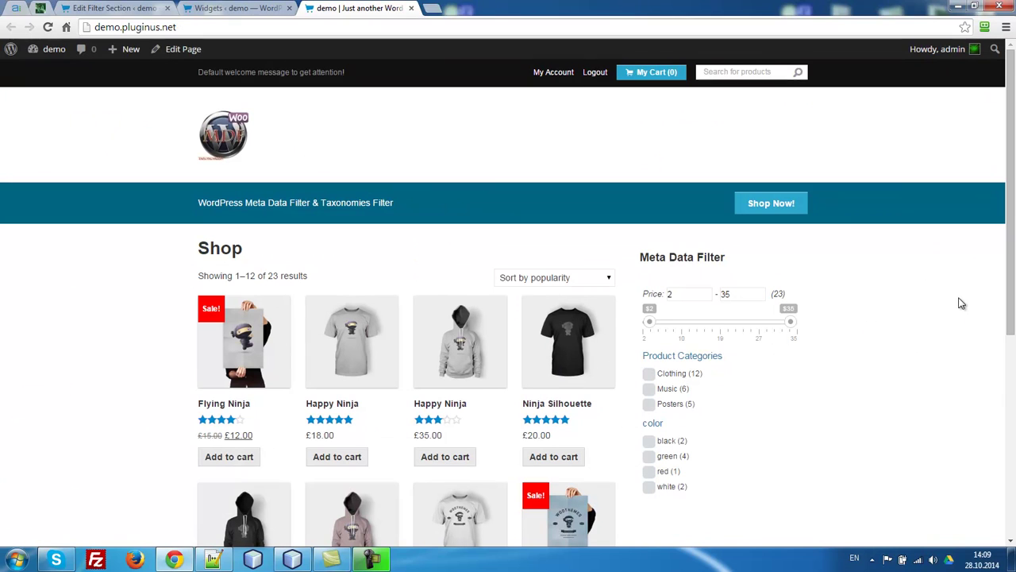
{"action": "left_click", "coordinate": [688, 328]}
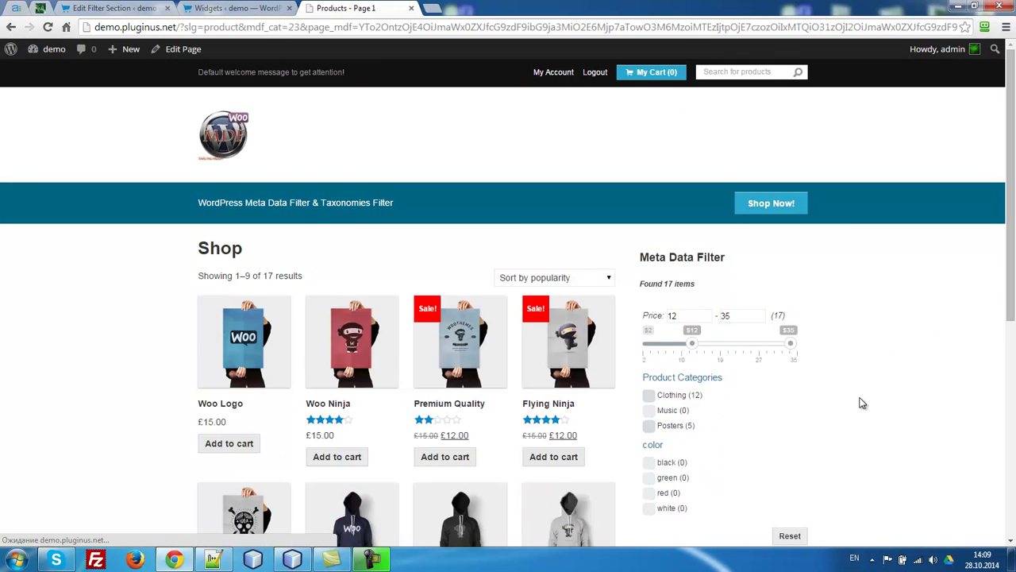
{"action": "left_click_drag", "start_coordinate": [790, 343], "coordinate": [748, 343]}
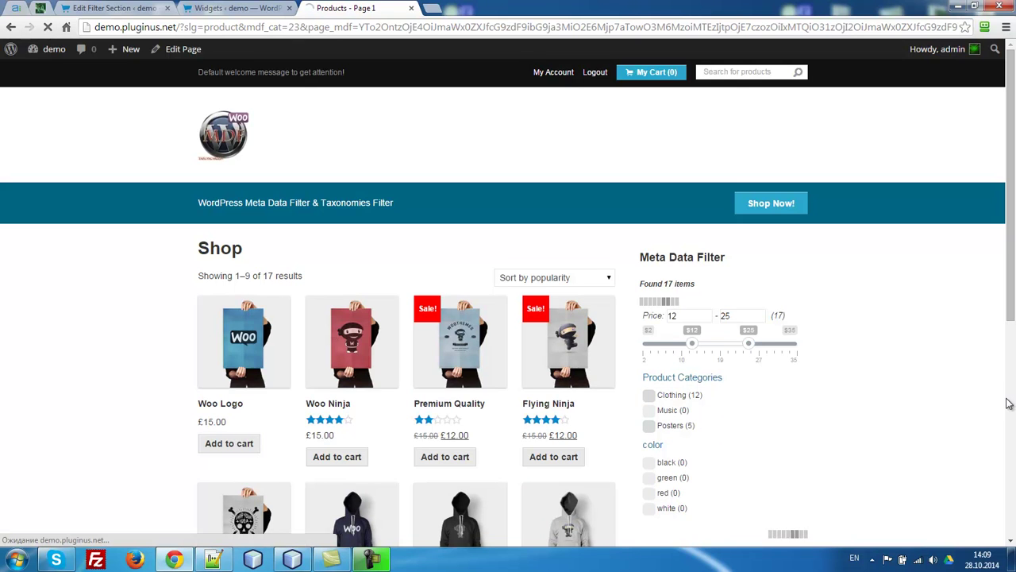
Tick Clothing to show 6 items, then reset the filter back to all 23 products
{"action": "scroll", "coordinate": [877, 384], "scroll_direction": "down", "scroll_amount": 2}
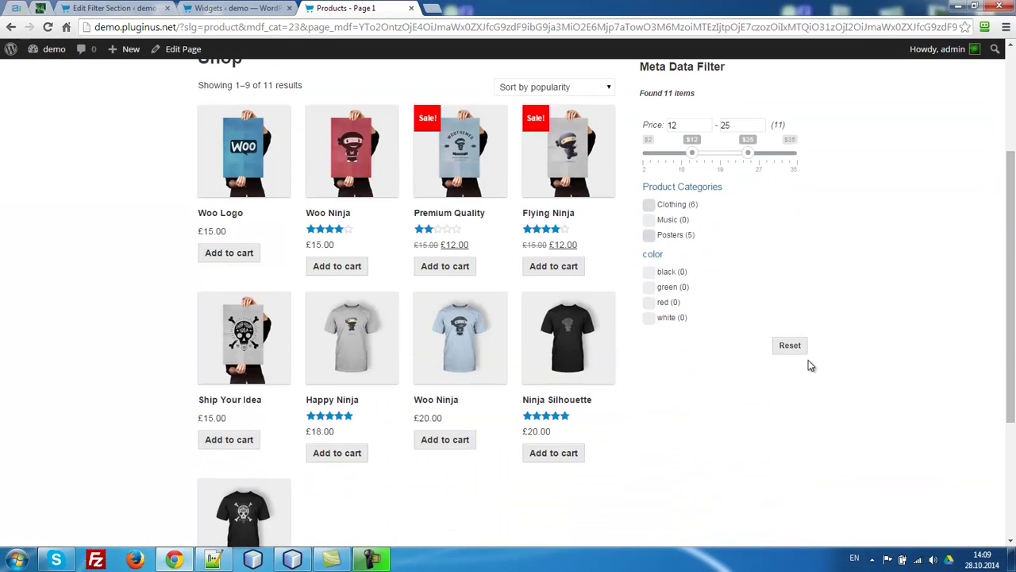
{"action": "left_click", "coordinate": [790, 344]}
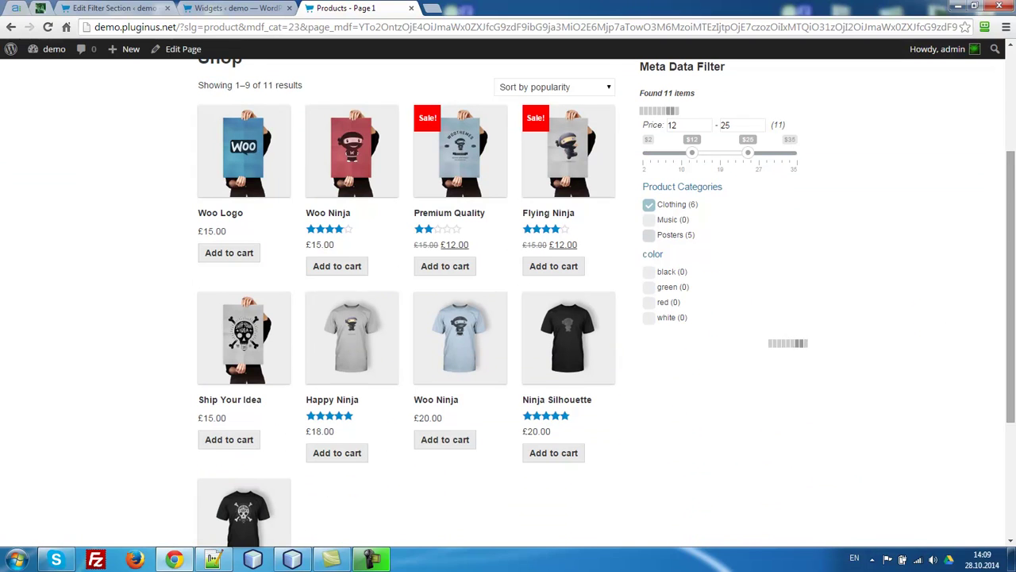
{"action": "scroll", "coordinate": [939, 275], "scroll_direction": "down", "scroll_amount": 3}
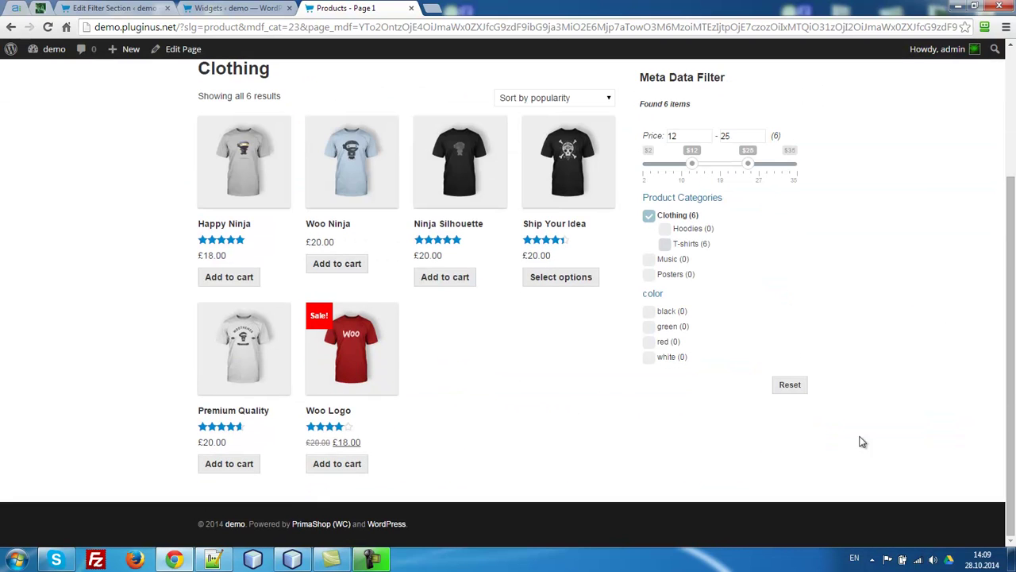
{"action": "left_click", "coordinate": [798, 386]}
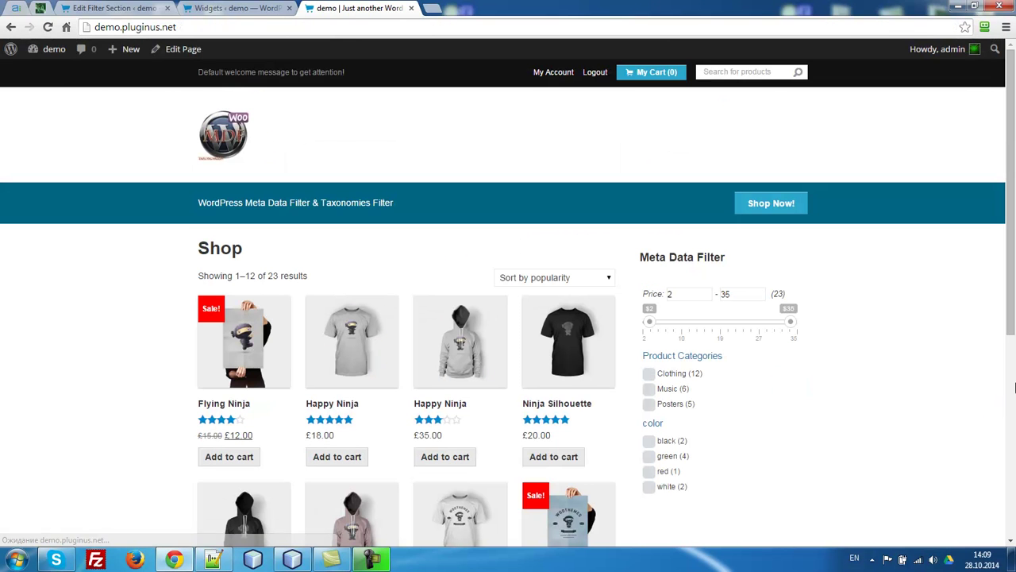